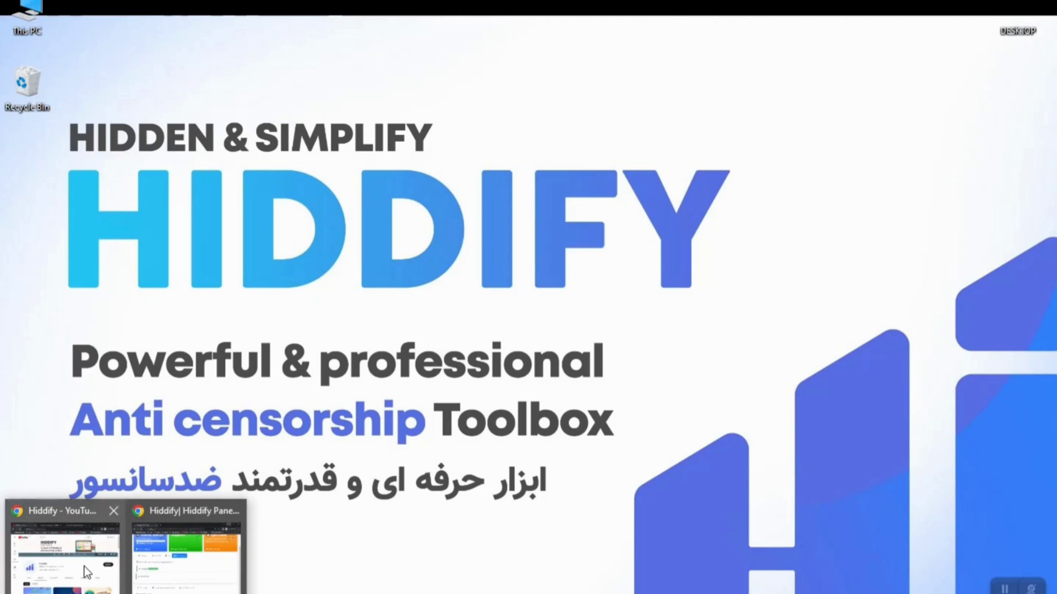
# Bring the YouTube window forward on the Hiddify channel's Videos page, headed by 'Hiddify Introduction'.
pyautogui.click(85, 567)
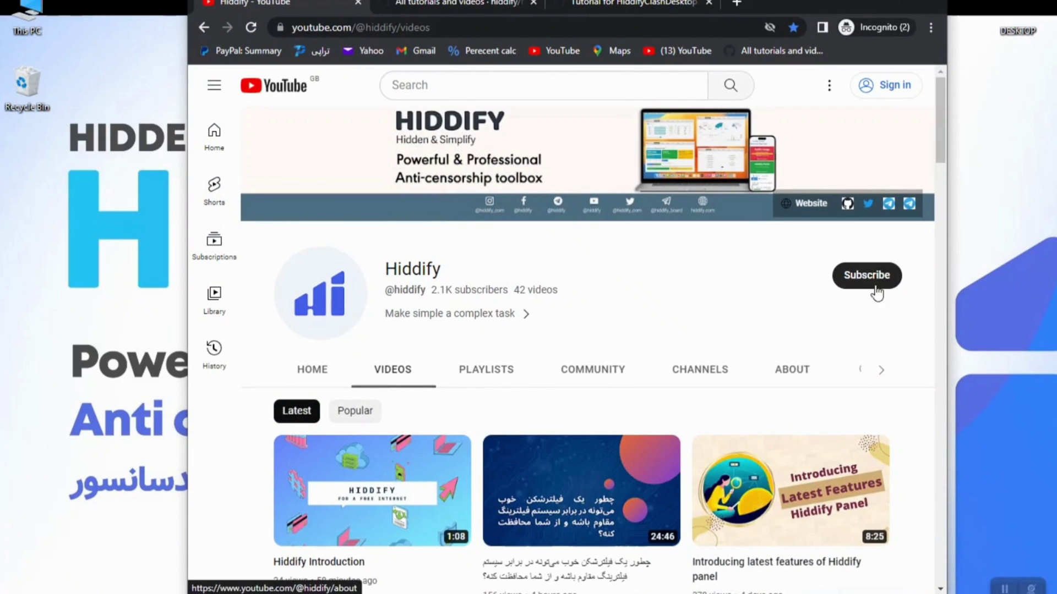
pyautogui.moveTo(940, 121)
pyautogui.mouseDown()
pyautogui.moveTo(948, 367)
pyautogui.moveTo(939, 435)
pyautogui.moveTo(928, 295)
pyautogui.moveTo(937, 118)
pyautogui.mouseUp()
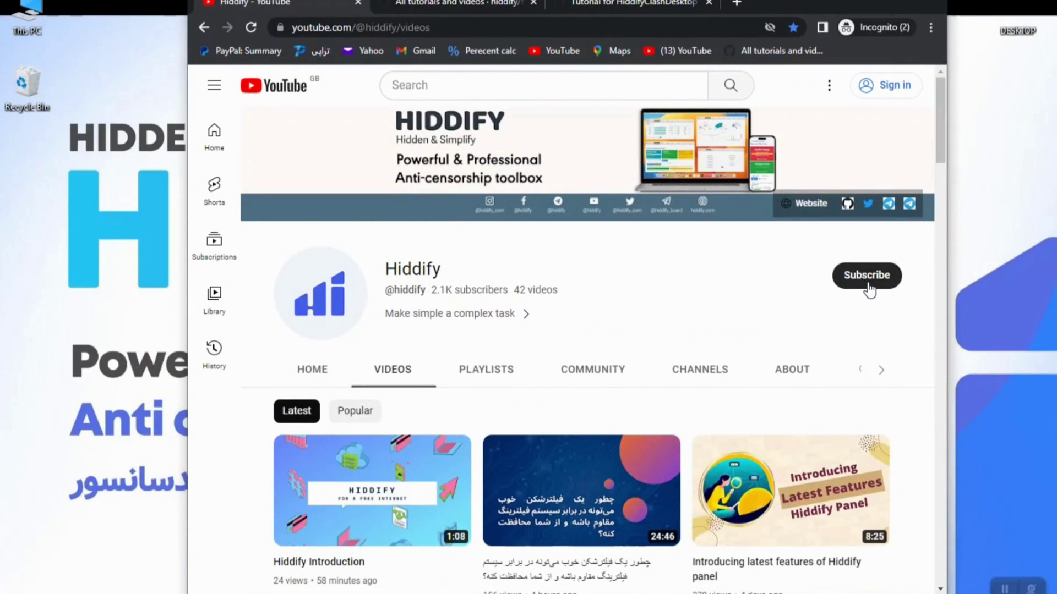
# Switch to the 'All tutorials and videos' wiki page and review its installation and setup heading.
pyautogui.click(447, 8)
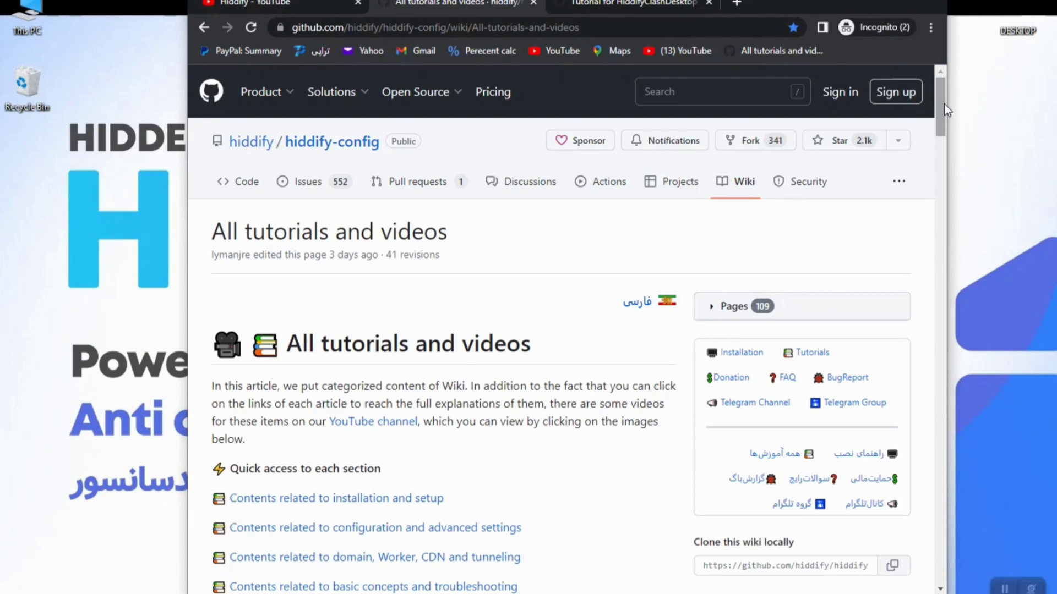
pyautogui.moveTo(943, 104); pyautogui.dragTo(939, 126)
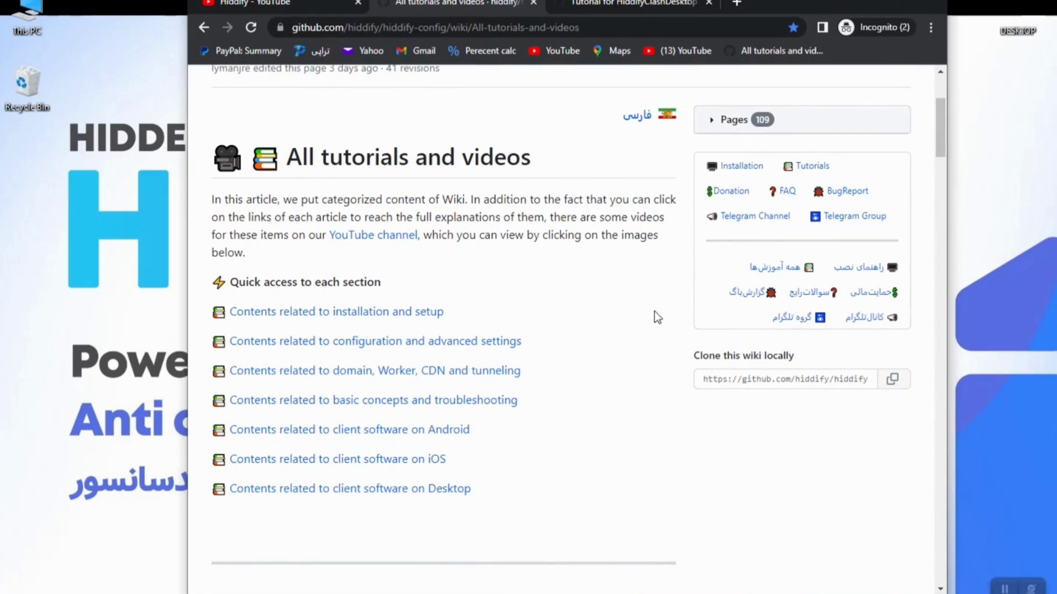
pyautogui.scroll(-8, 650, 321)
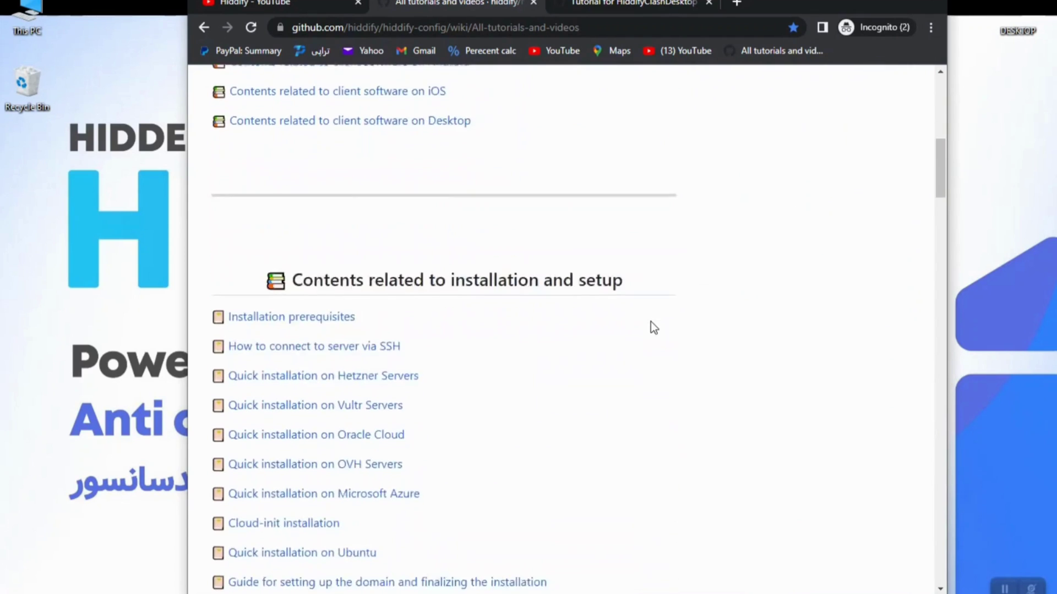
pyautogui.moveTo(447, 208); pyautogui.dragTo(608, 216)
pyautogui.click(732, 230)
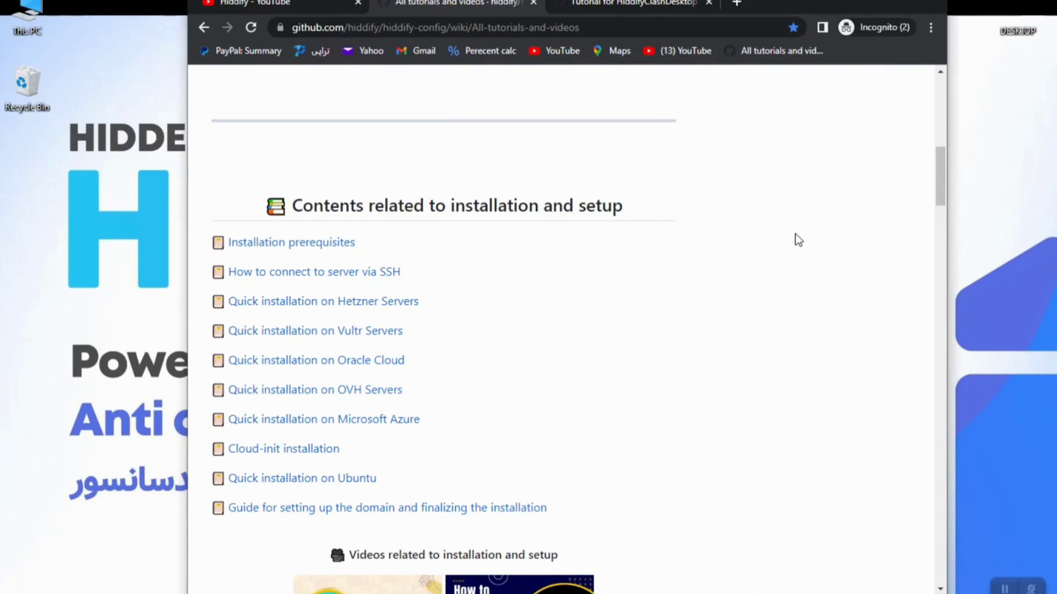
pyautogui.moveTo(943, 161); pyautogui.dragTo(930, 424)
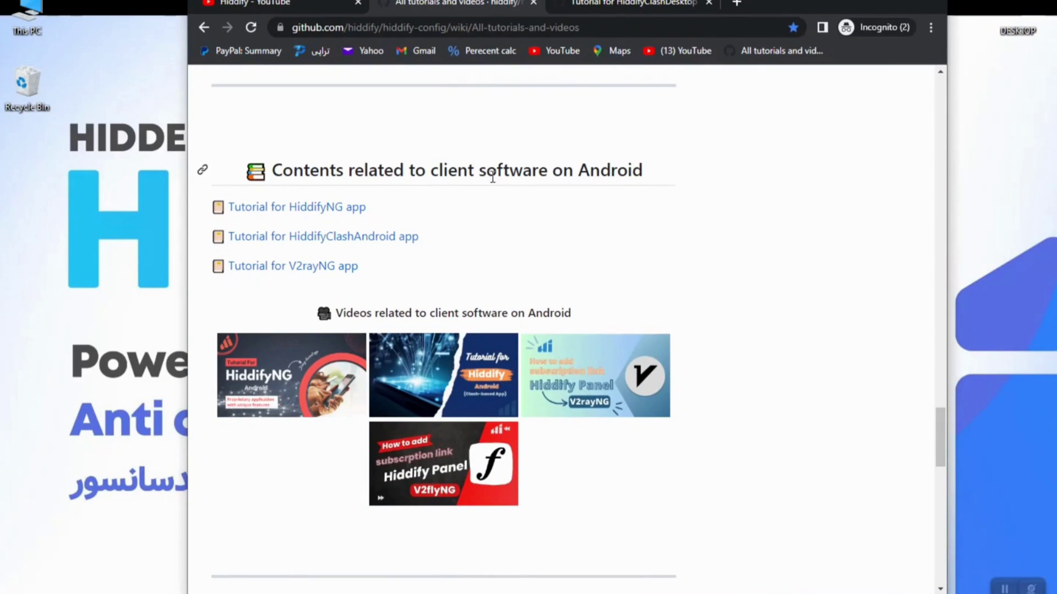
# Review the Android, iOS and Desktop sections, return to the top and minimize Chrome.
pyautogui.doubleClick(592, 174)
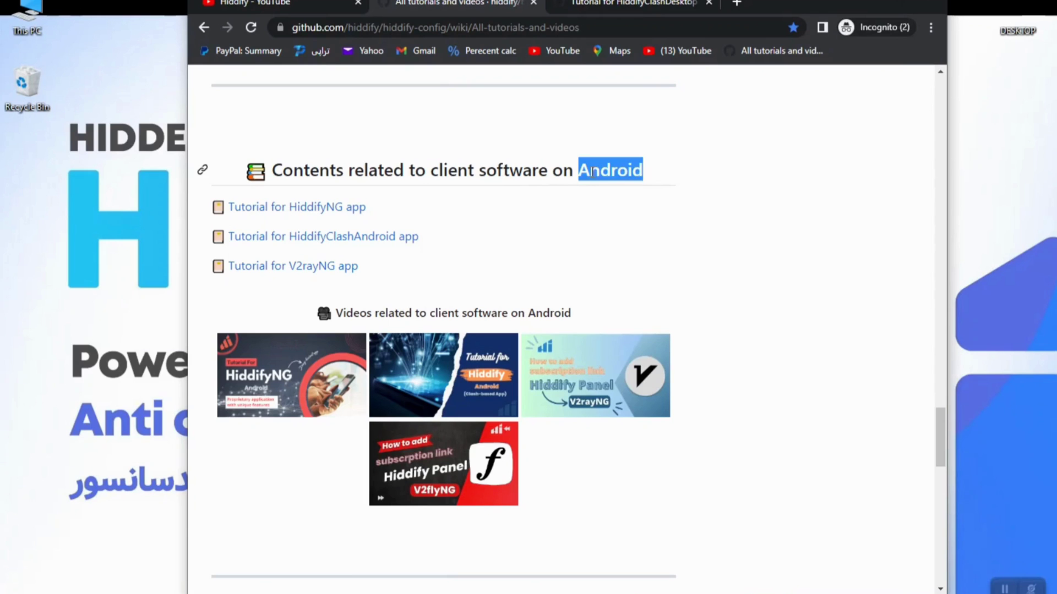
pyautogui.scroll(-8, 696, 270)
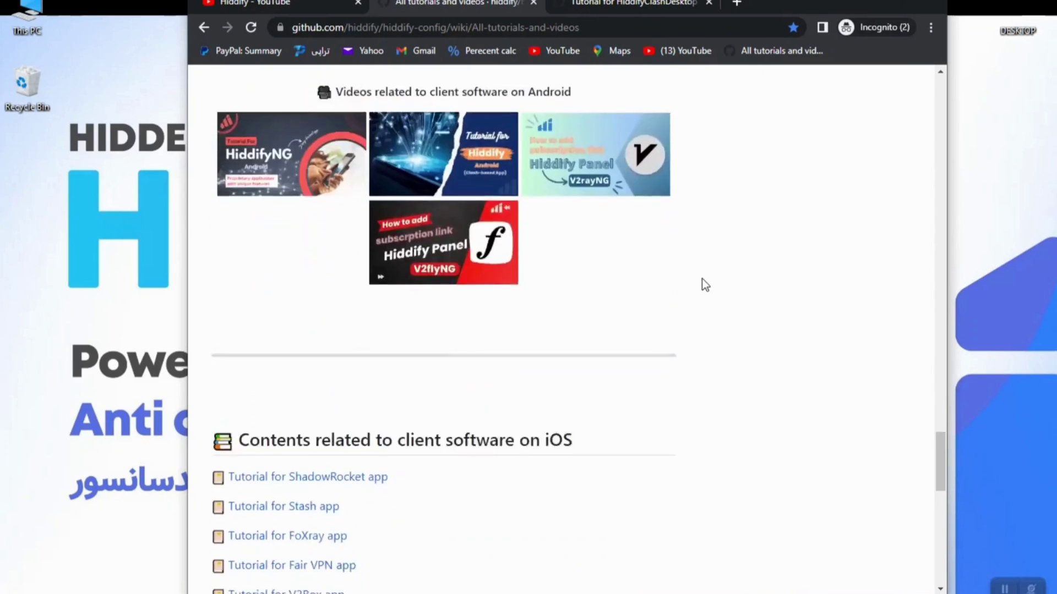
pyautogui.doubleClick(558, 219)
pyautogui.scroll(-5, 600, 258)
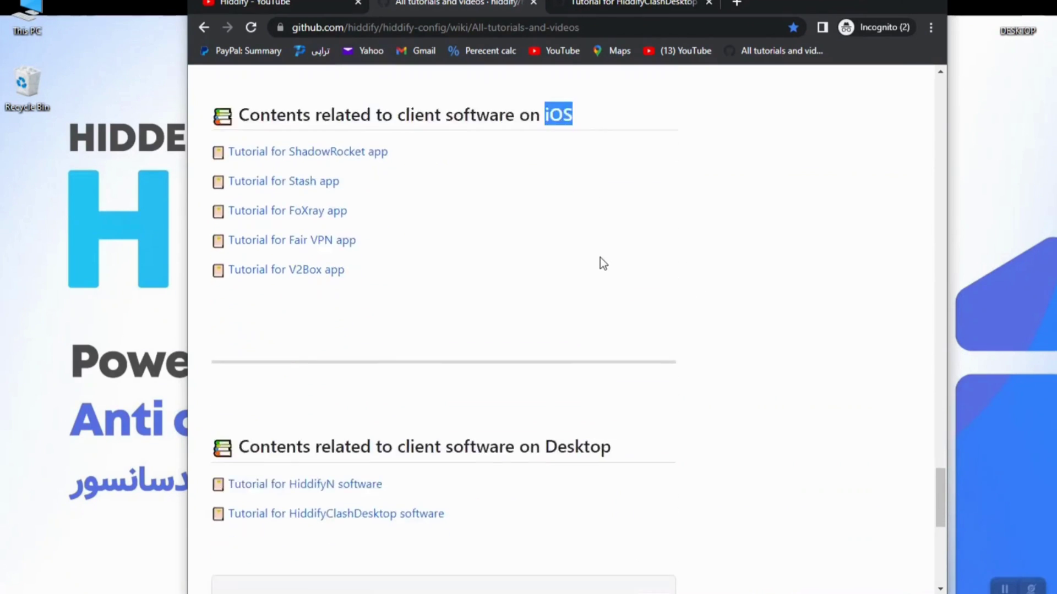
pyautogui.doubleClick(603, 263)
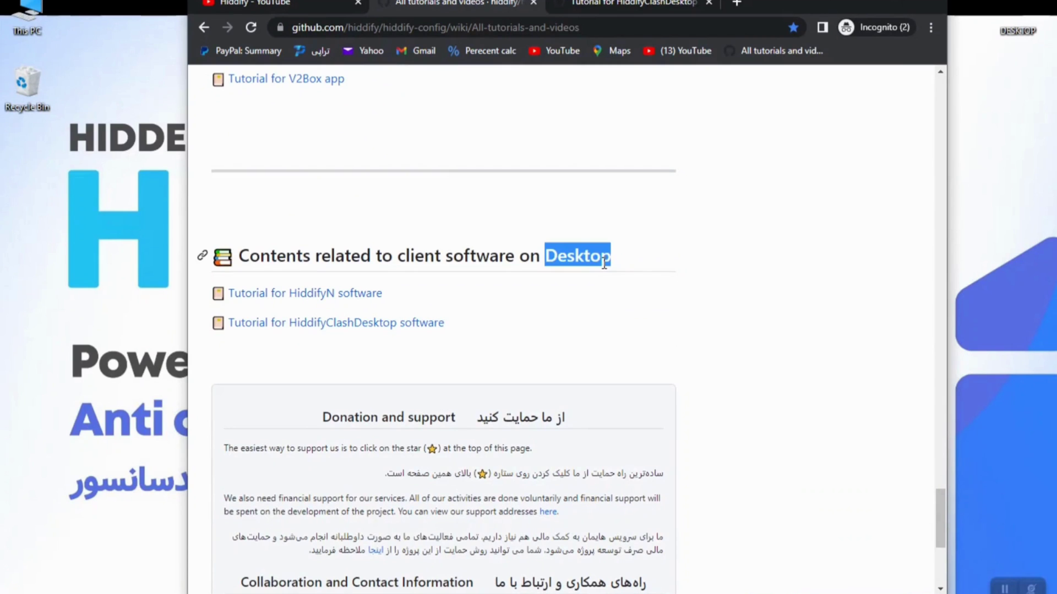
pyautogui.moveTo(943, 516); pyautogui.dragTo(939, 93)
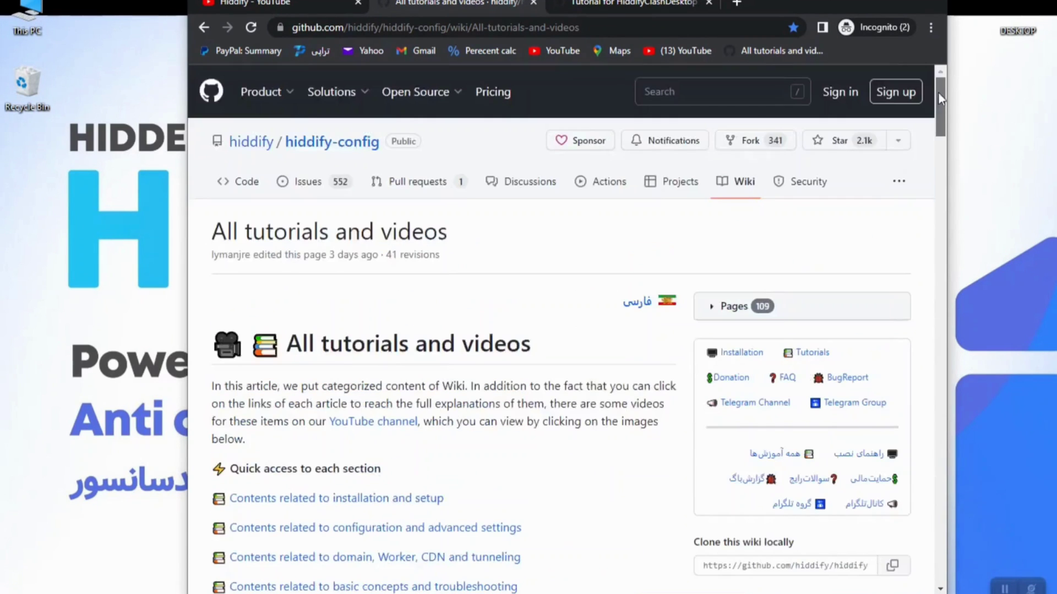
pyautogui.click(865, 6)
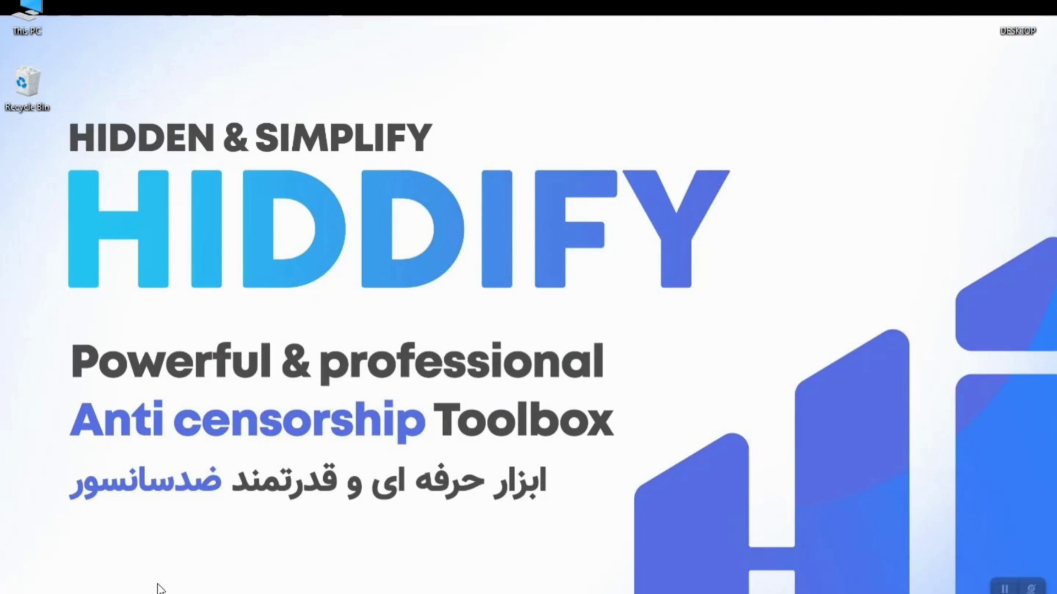
# Restore the Hiddify Panel window and highlight the 3000GB traffic limit.
pyautogui.moveTo(125, 593)
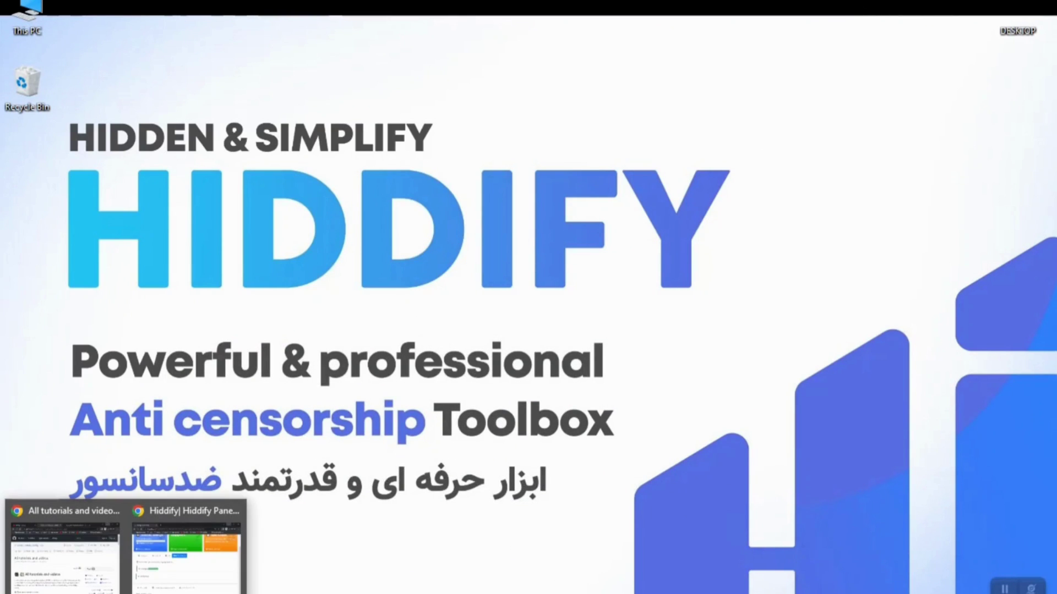
pyautogui.click(159, 583)
pyautogui.scroll(2, 767, 435)
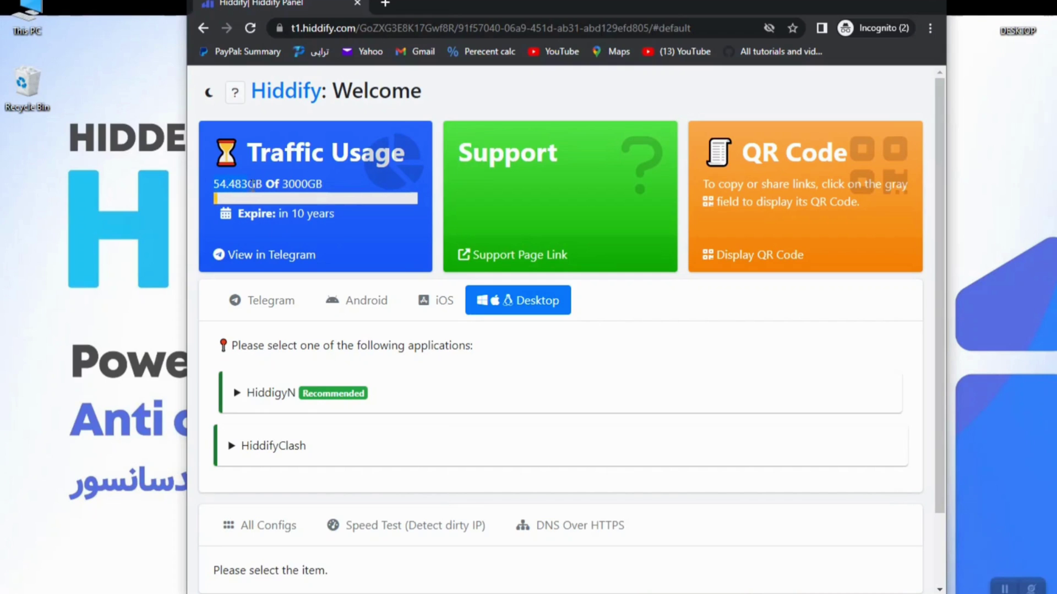
pyautogui.moveTo(281, 187); pyautogui.dragTo(309, 188)
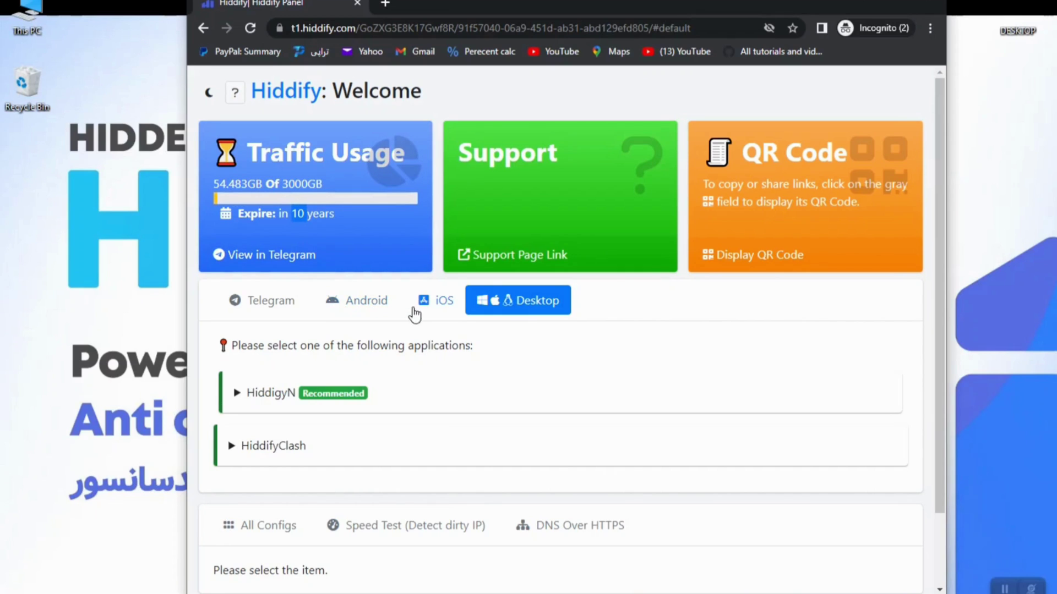
# View the Android and iOS client apps, ending on the Desktop apps HiddigyN and HiddifyClash.
pyautogui.click(378, 317)
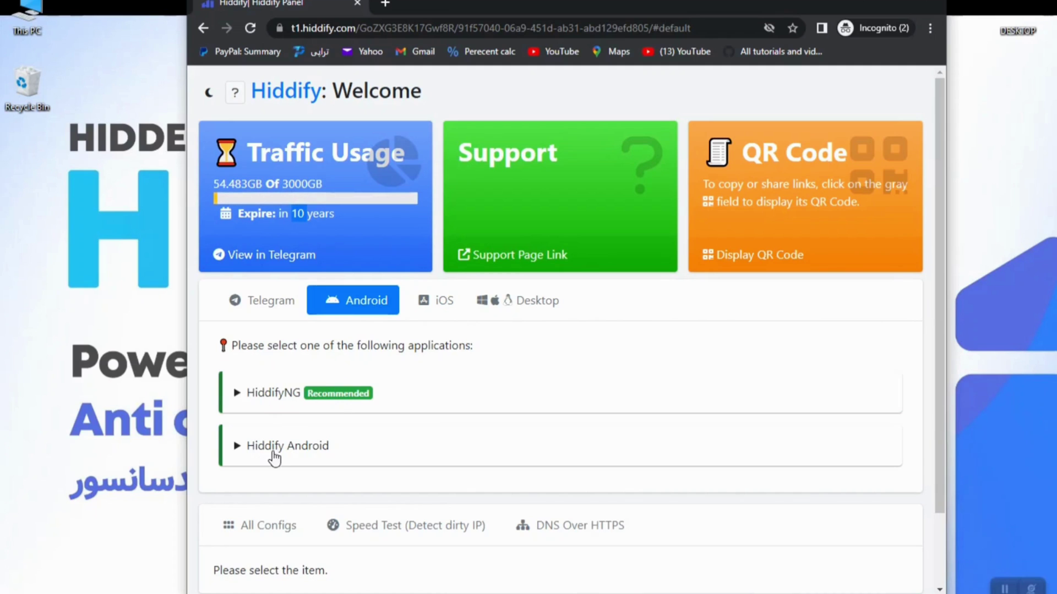
pyautogui.click(438, 306)
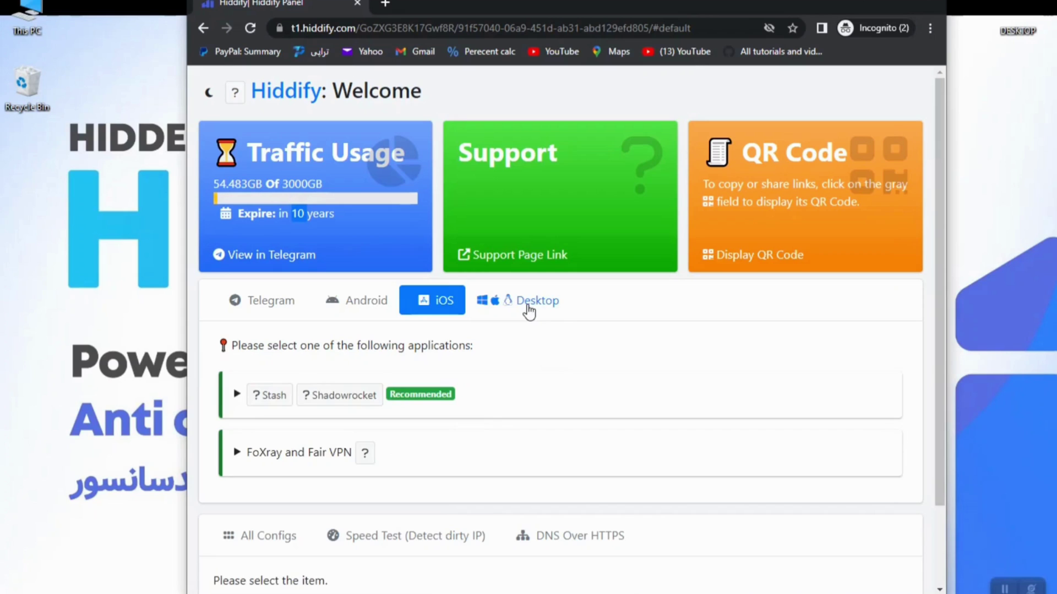
pyautogui.click(528, 309)
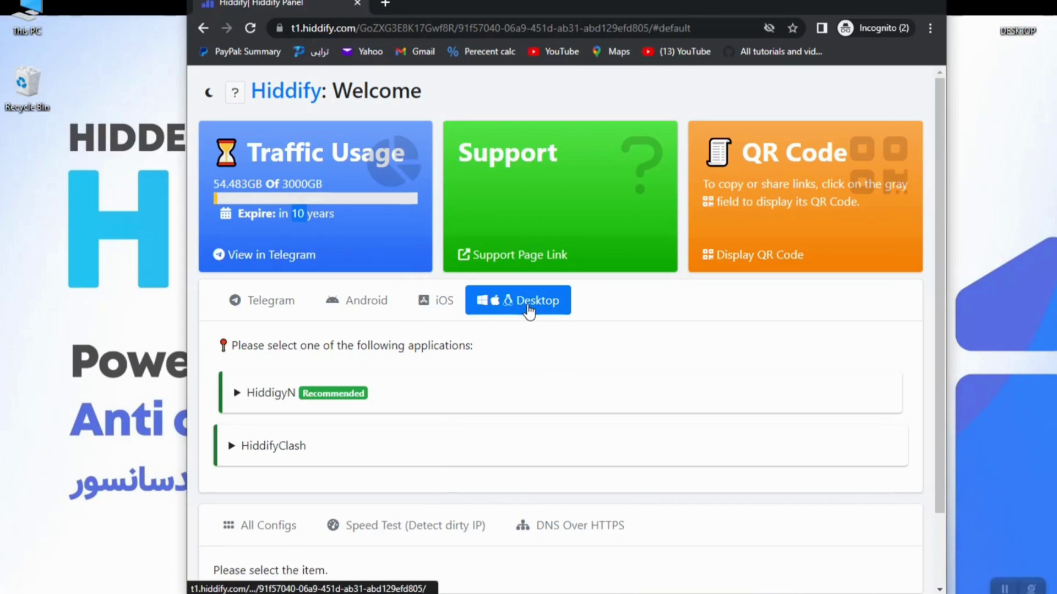
# Expand HiddifyClash and scroll to its Windows, macOS, Linux downloads and Blocked/Foreign Sites install buttons.
pyautogui.click(230, 451)
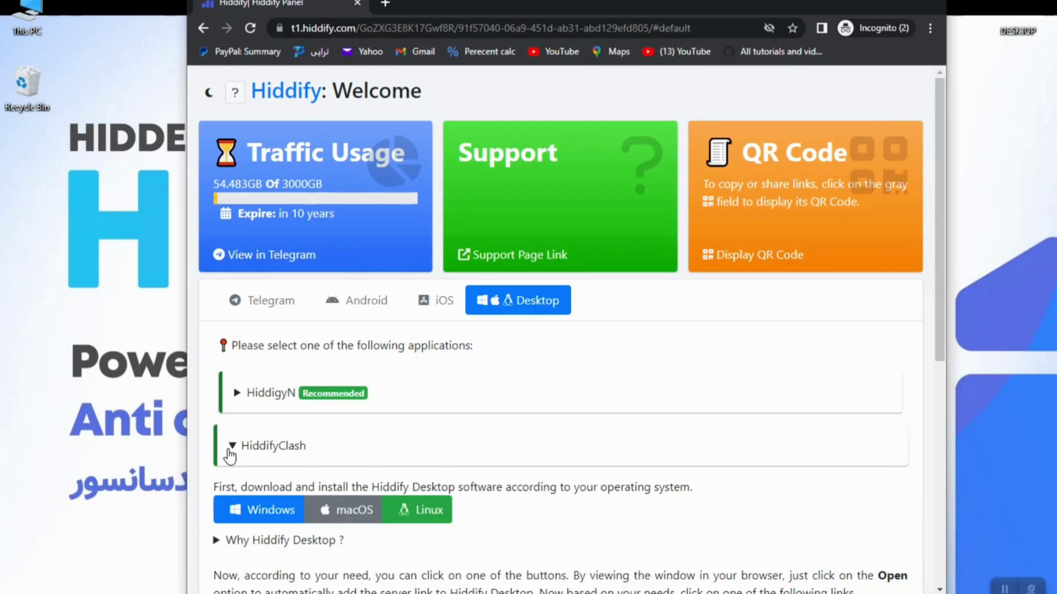
pyautogui.scroll(-5, 230, 456)
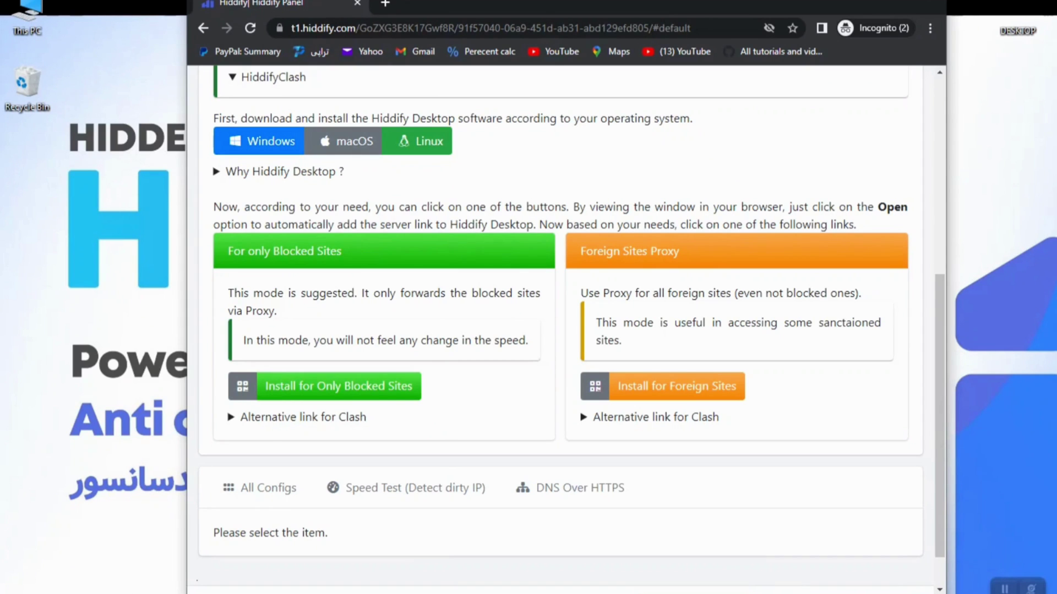
# Install HiddifyClashDesktop 13.1.4 from the .msi in the default folder, then minimize the Explorer window.
pyautogui.click(91, 567)
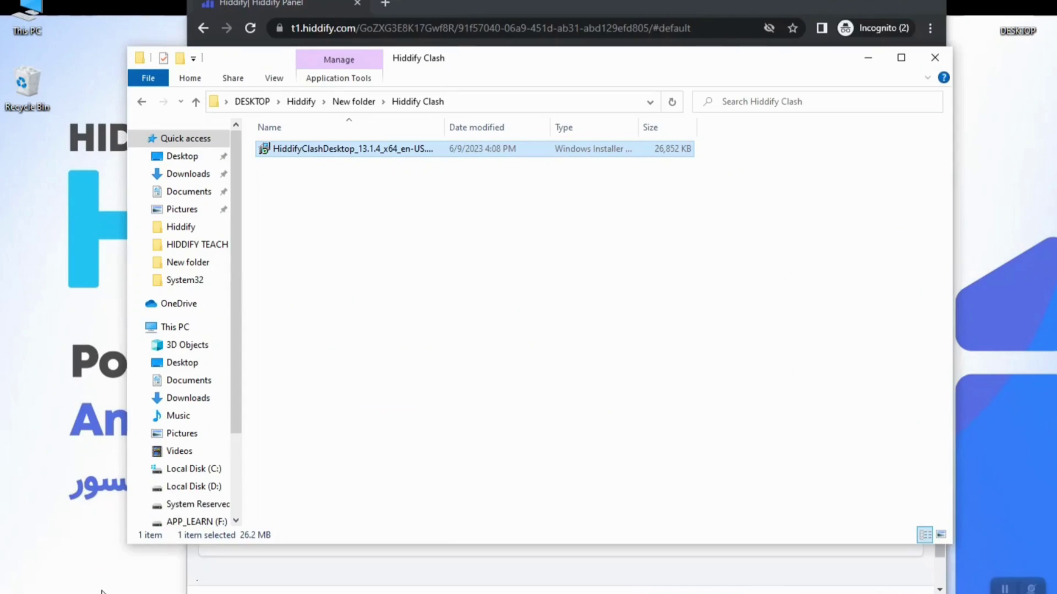
pyautogui.doubleClick(279, 153)
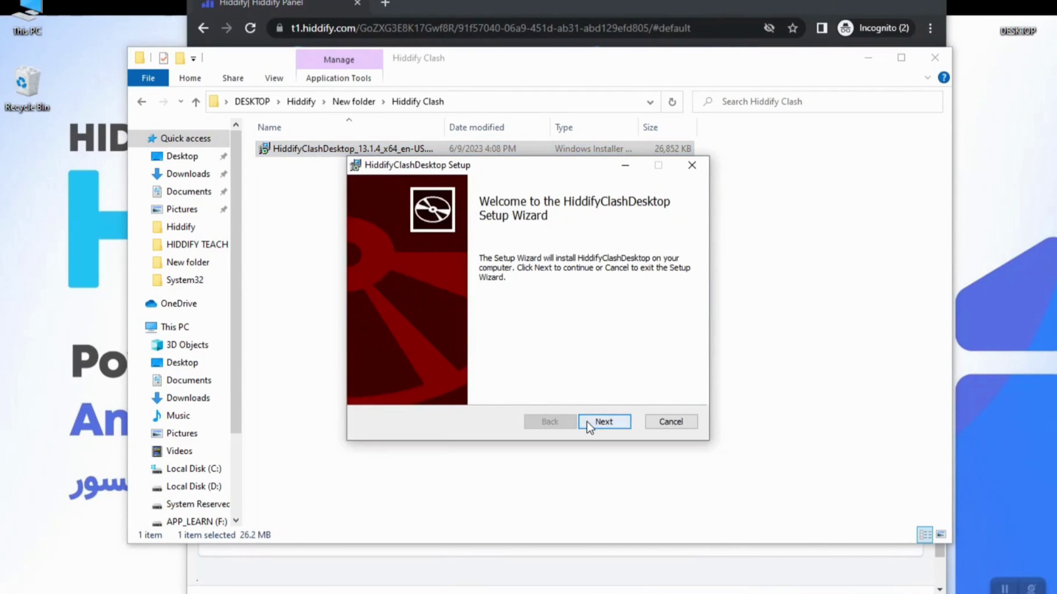
pyautogui.click(588, 422)
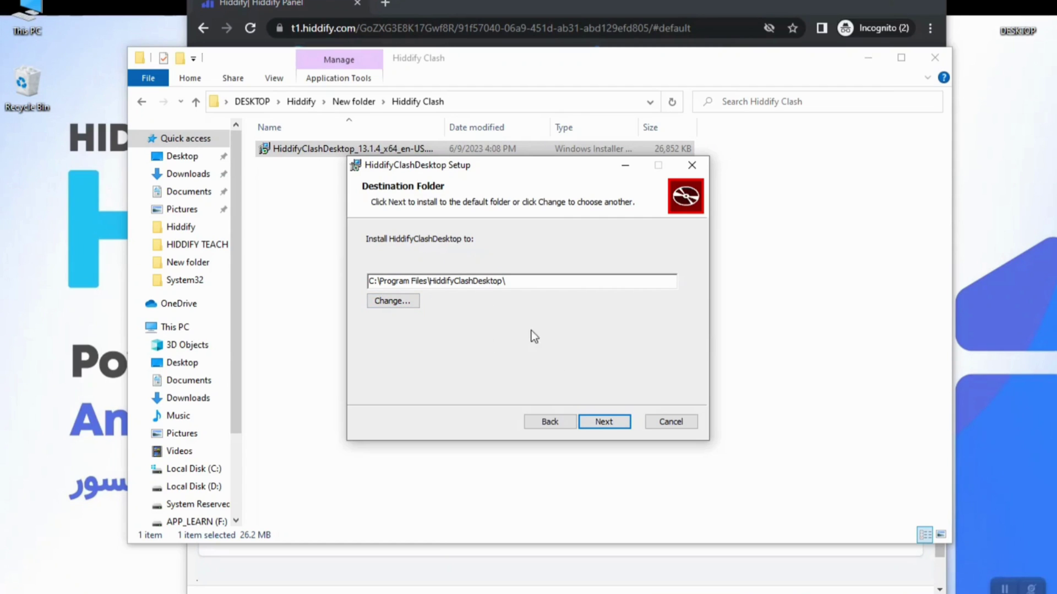
pyautogui.click(587, 422)
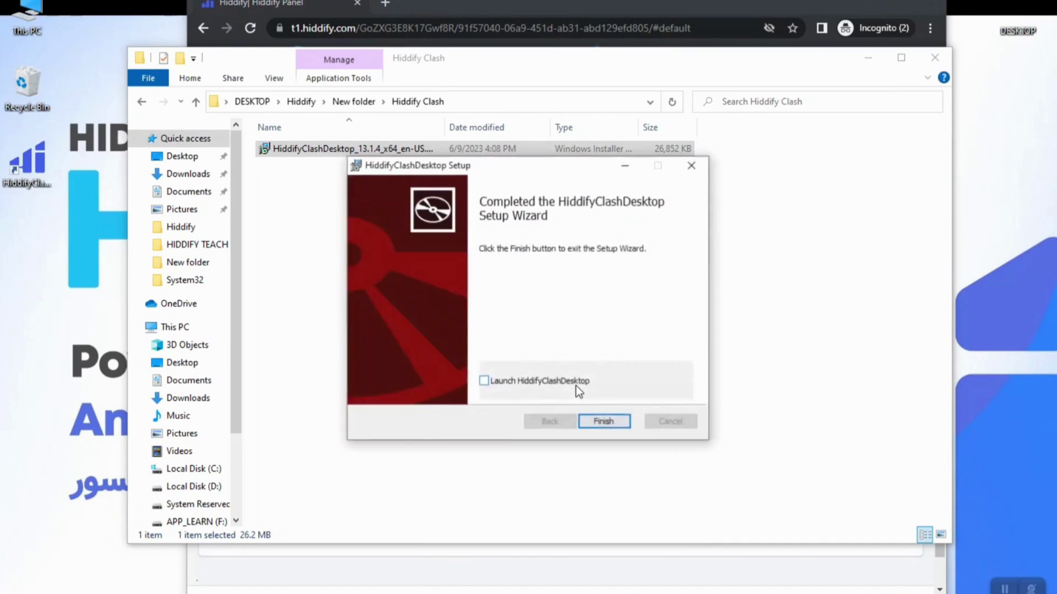
pyautogui.click(584, 421)
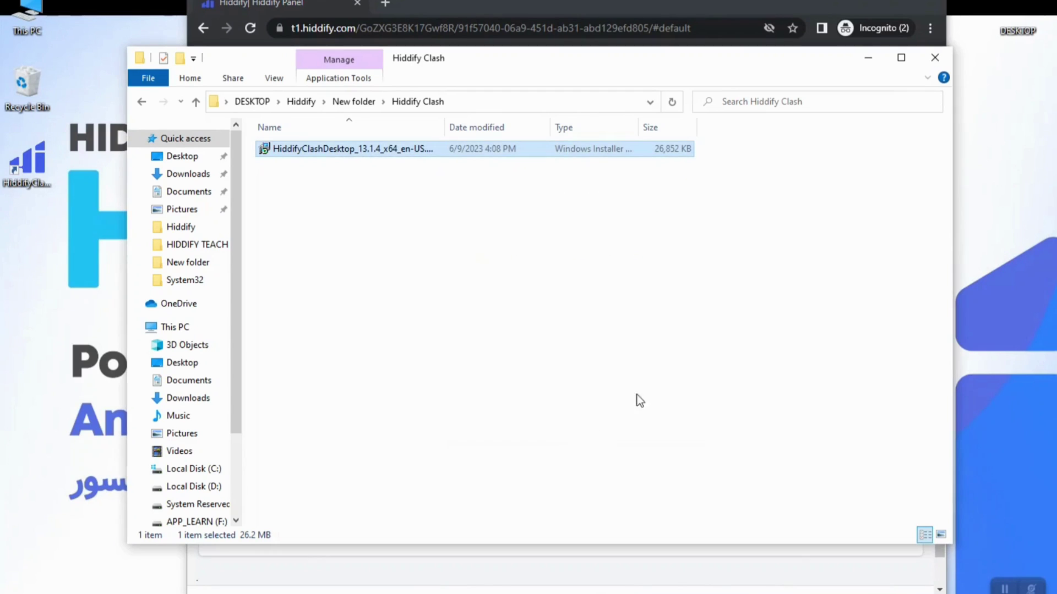
pyautogui.click(866, 57)
# Launch HiddifyClash Desktop from its shortcut, turn anti-censorship off and keep English as the language.
pyautogui.click(26, 165)
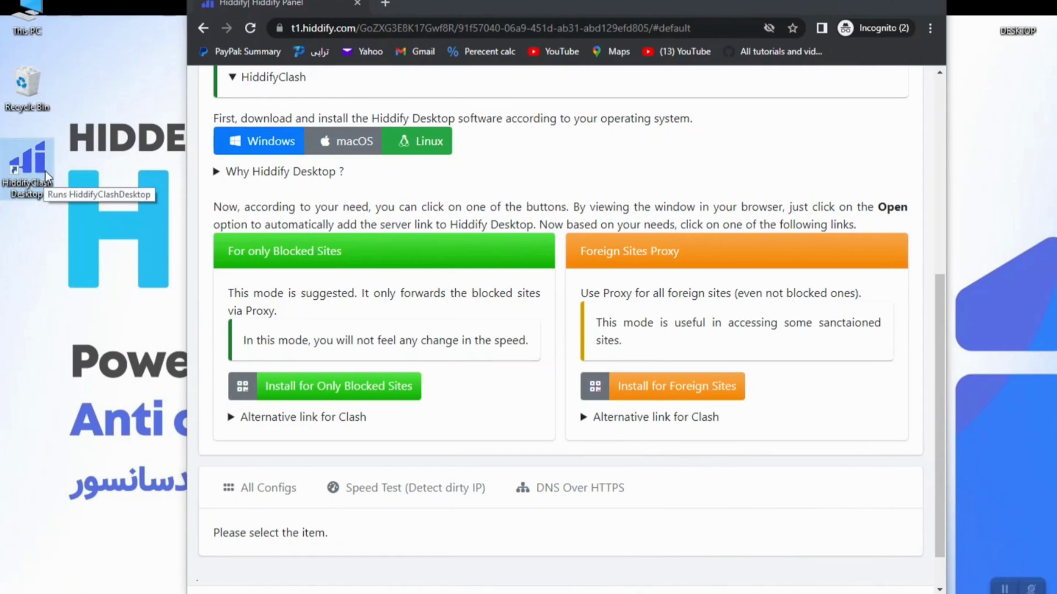
pyautogui.click(91, 171)
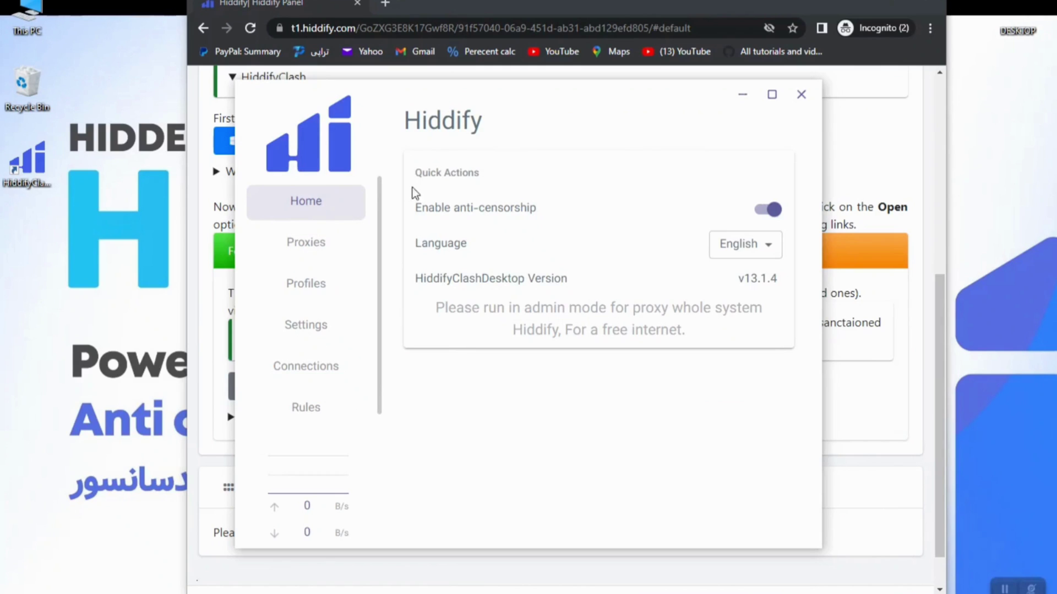
pyautogui.click(766, 210)
pyautogui.click(770, 249)
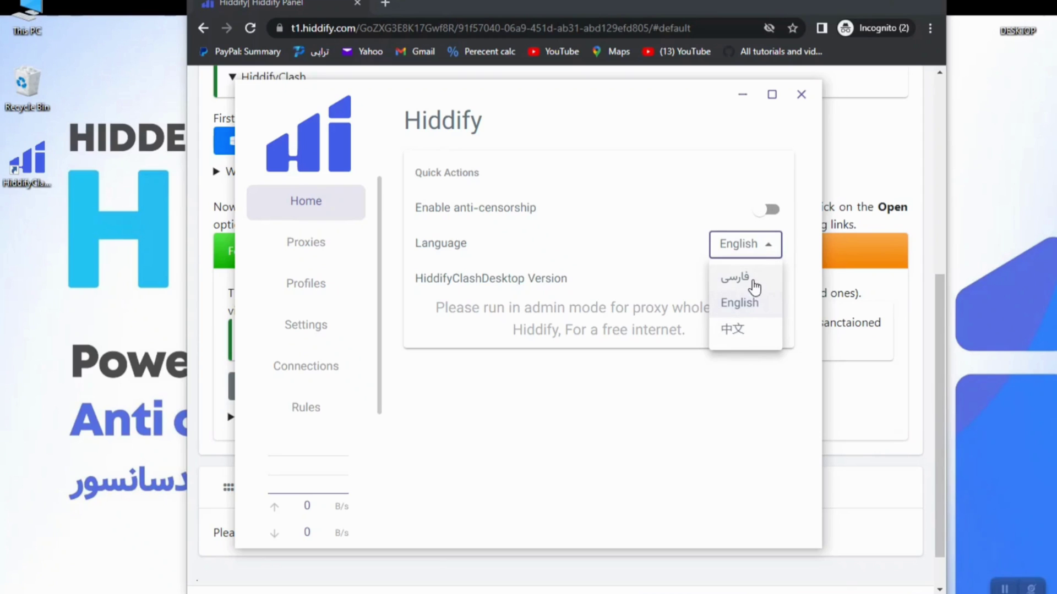
pyautogui.click(640, 370)
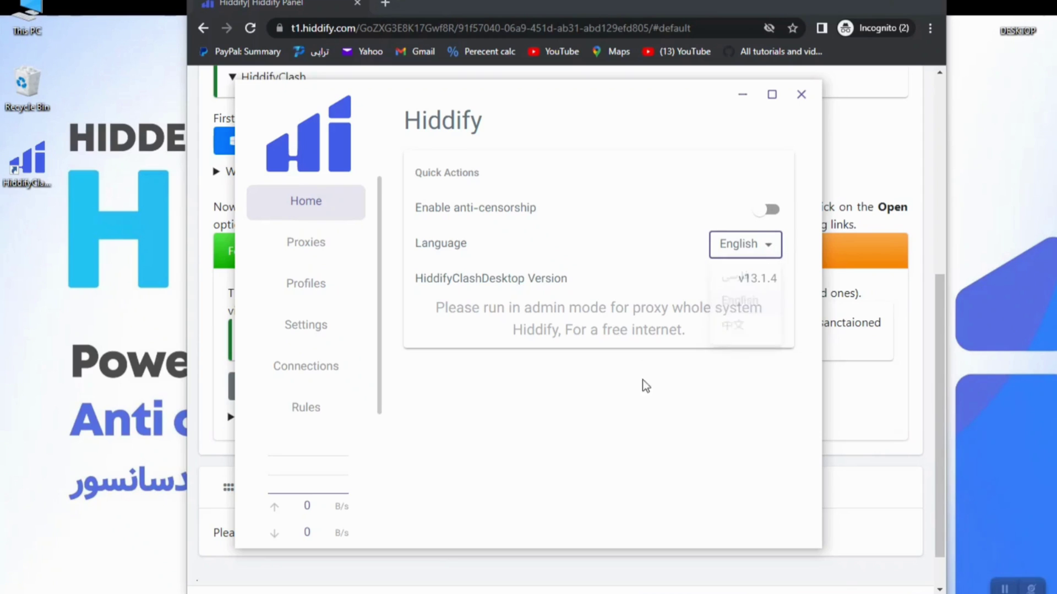
# Confirm the startup options, switch to the Profiles page and minimize the app.
pyautogui.click(740, 285)
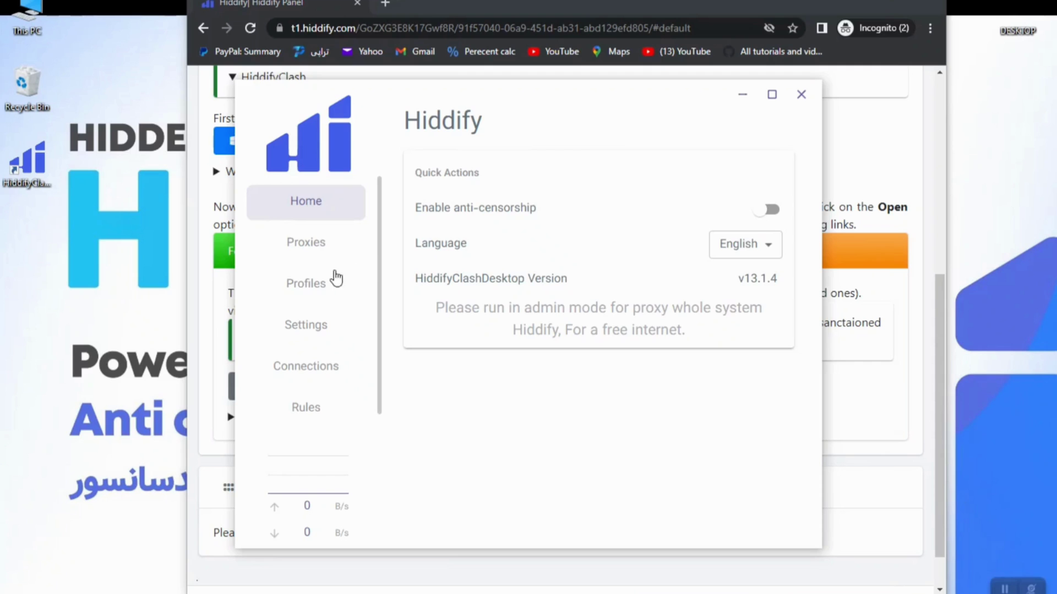
pyautogui.click(318, 285)
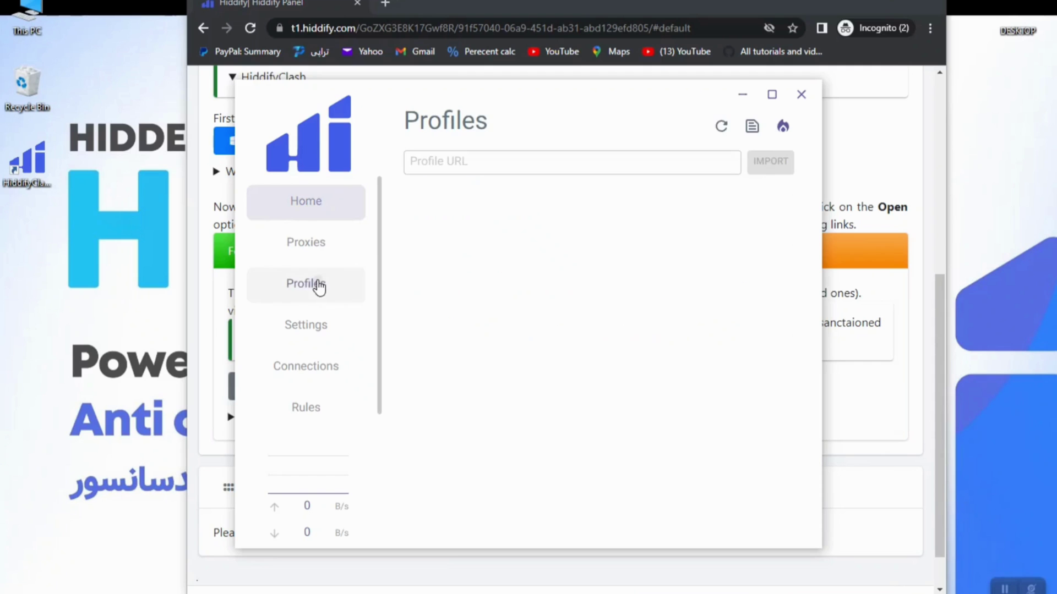
pyautogui.click(742, 97)
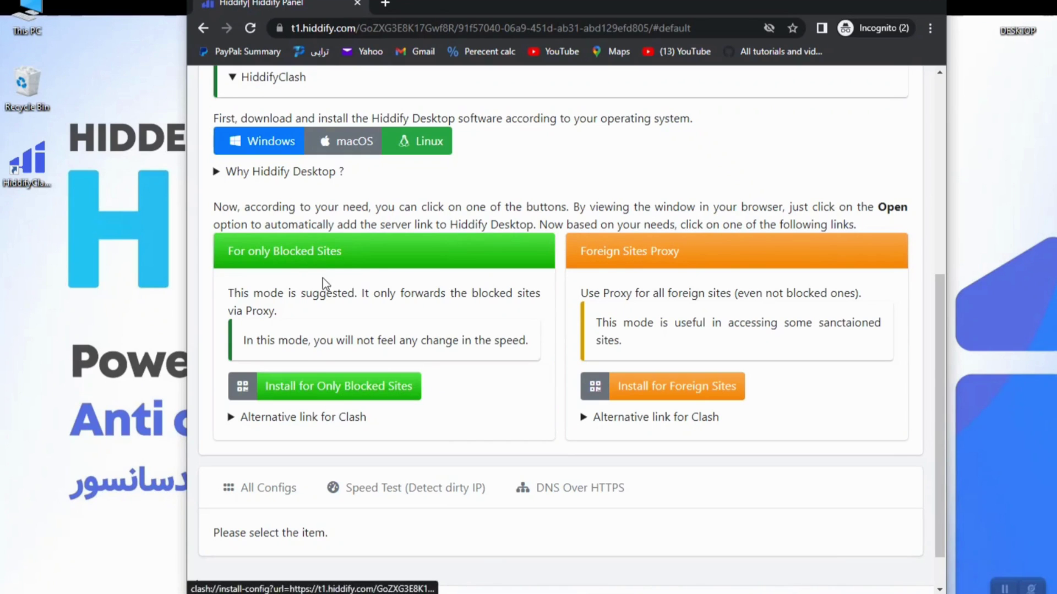
# Install the Only Blocked Sites configuration and allow Chrome to open HiddifyClash Desktop.
pyautogui.click(321, 398)
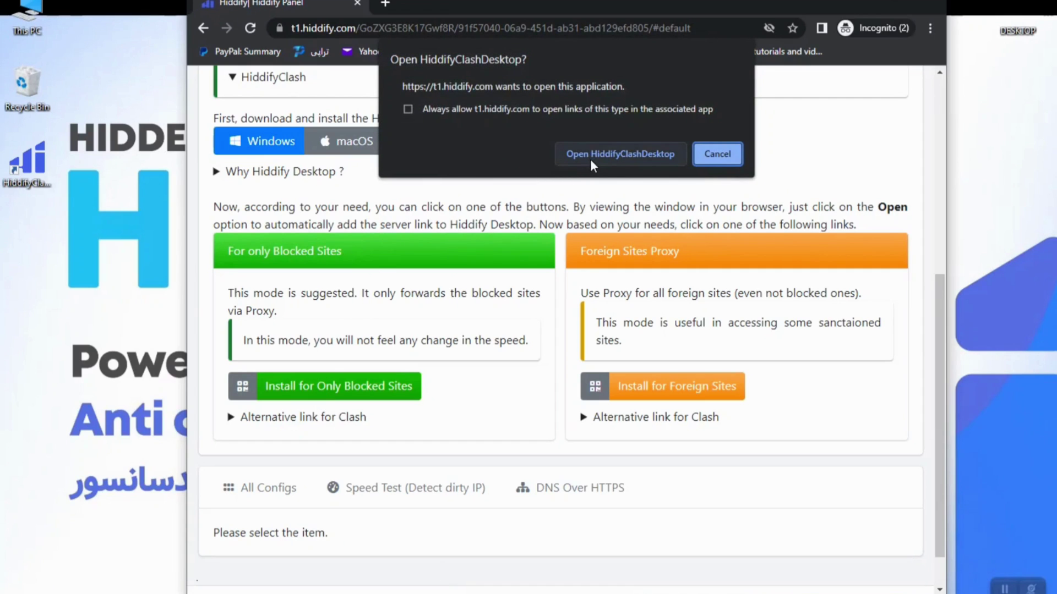
pyautogui.click(625, 158)
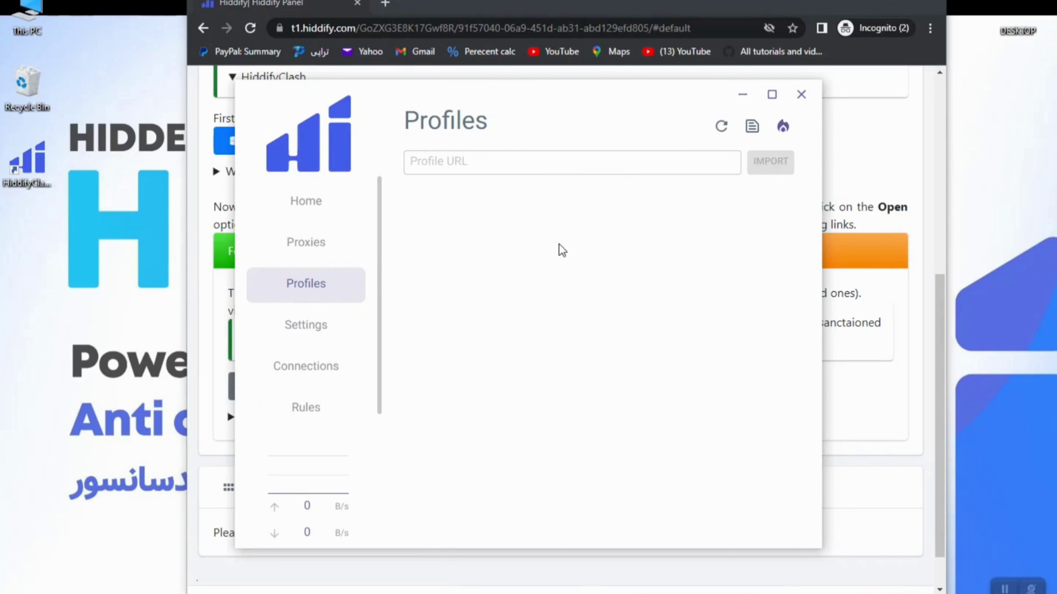
# Confirm the t1.hiddify.com profile on the Profiles page and arrange the app beside the browser.
pyautogui.click(324, 258)
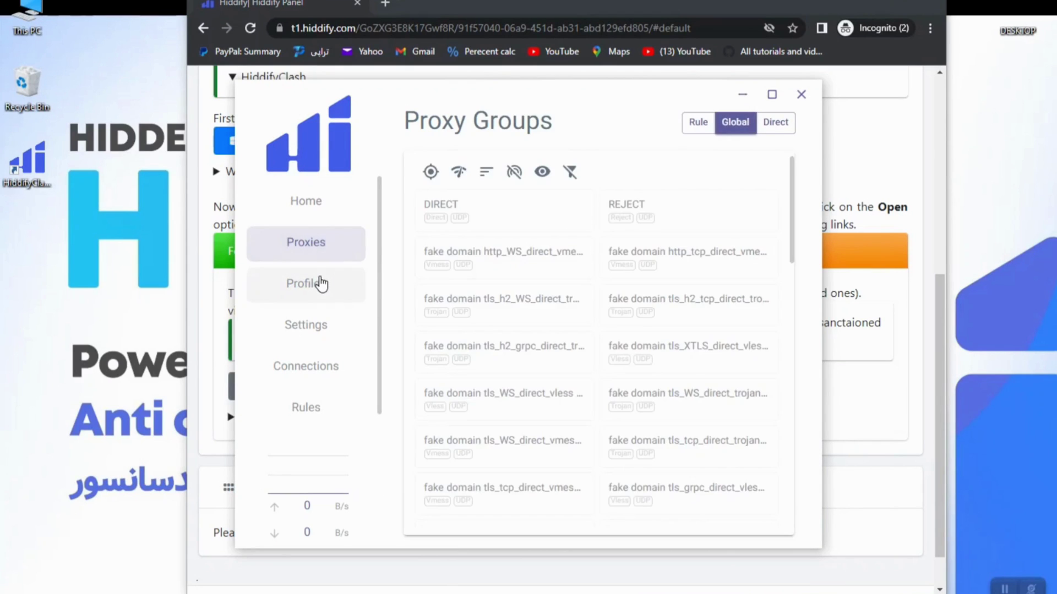
pyautogui.click(329, 284)
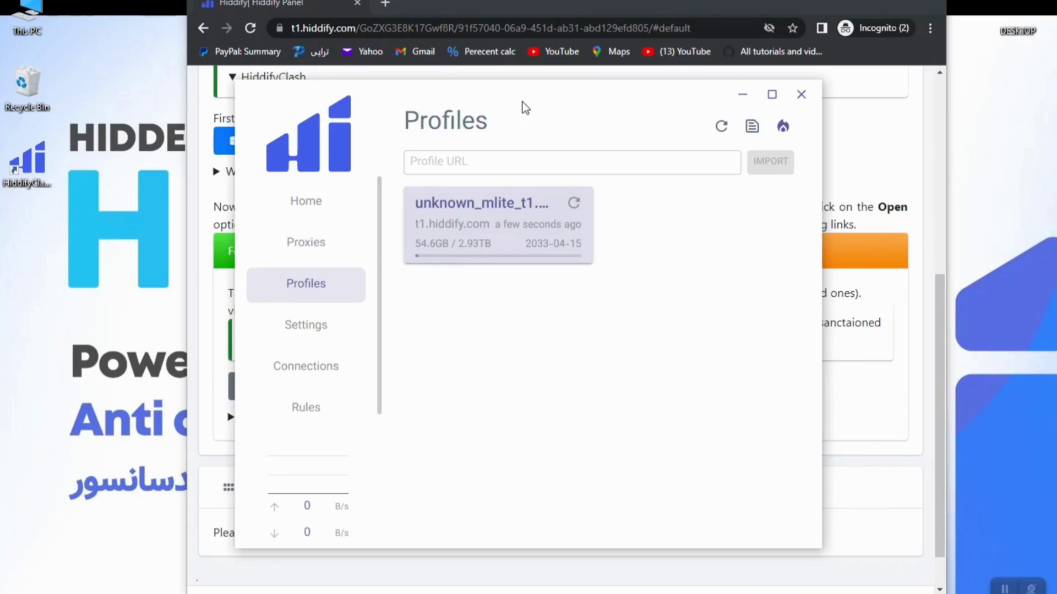
pyautogui.moveTo(514, 91); pyautogui.dragTo(626, 91)
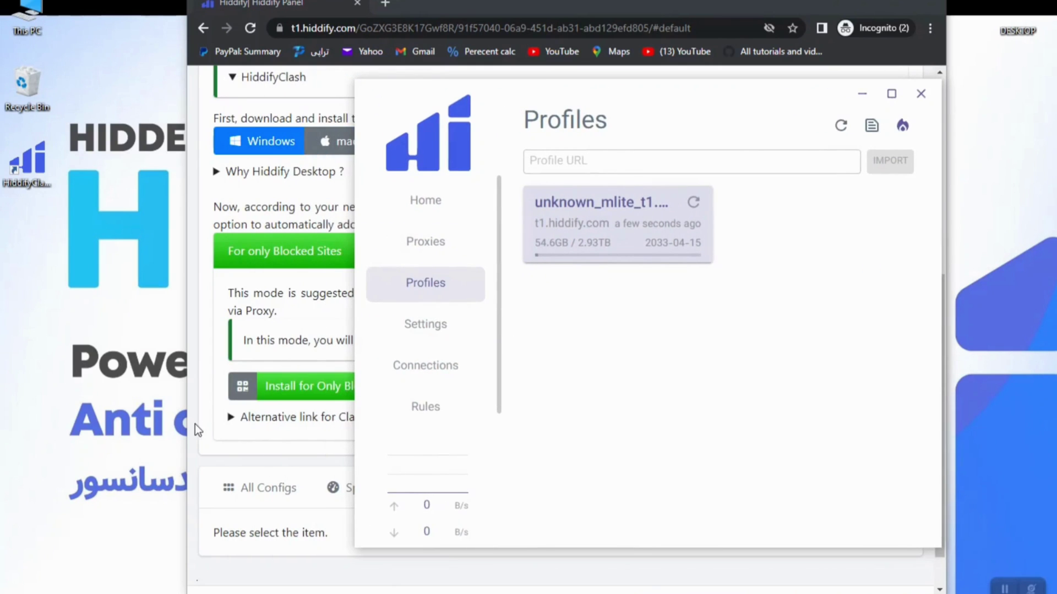
pyautogui.click(235, 401)
pyautogui.scroll(7, 234, 402)
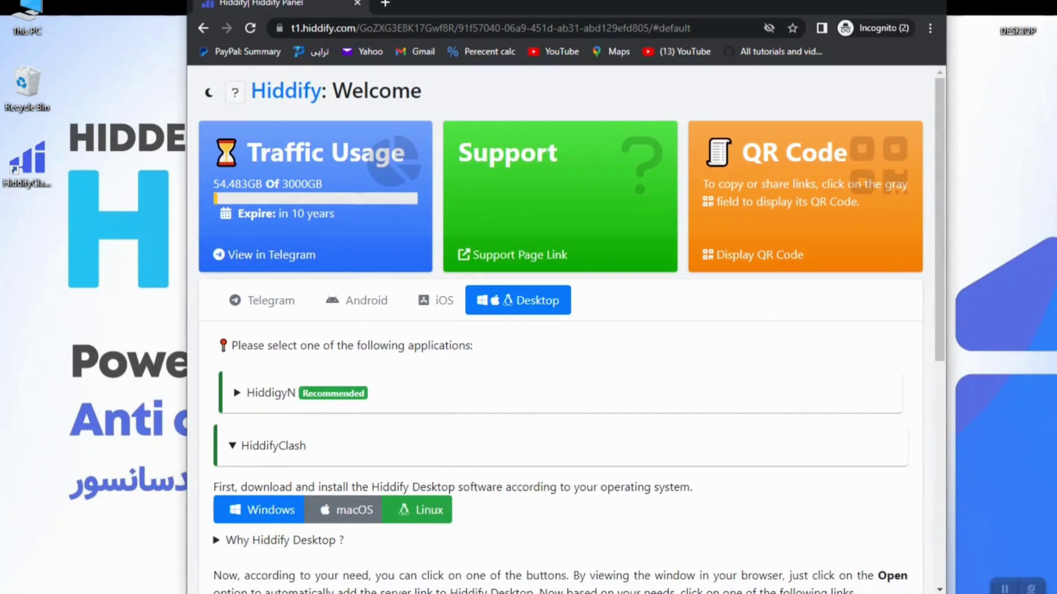
# Bring the app forward and open its Proxy Groups page showing DIRECT, REJECT and fake-domain proxies.
pyautogui.click(341, 551)
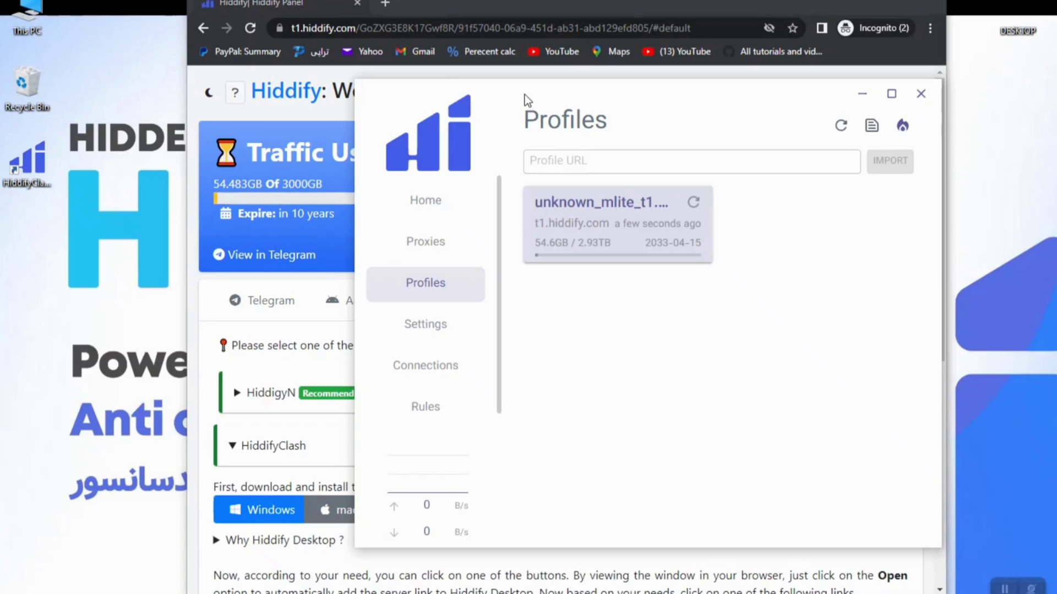
pyautogui.moveTo(523, 95); pyautogui.dragTo(547, 91)
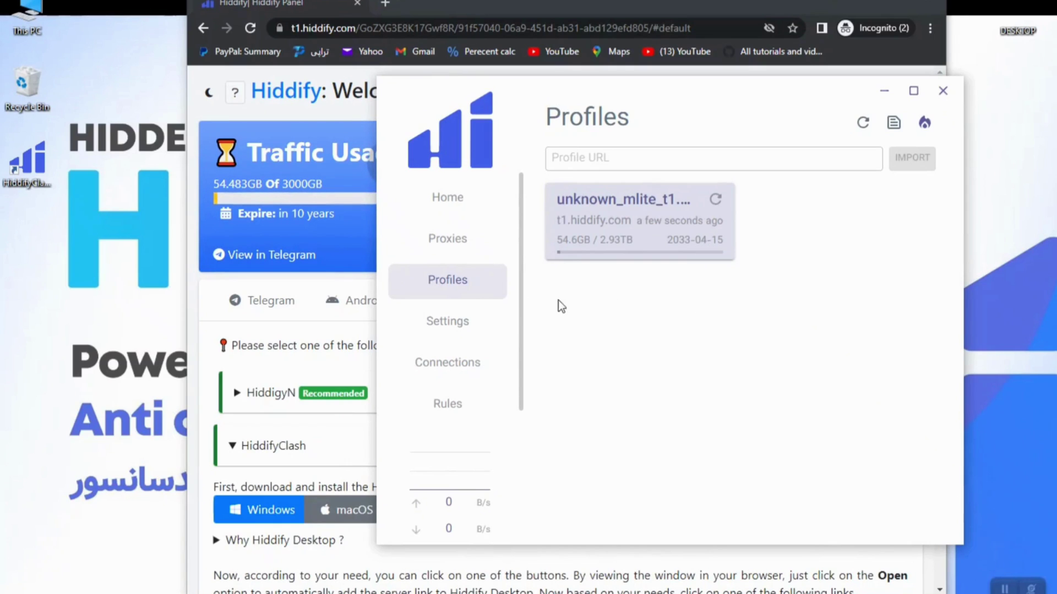
pyautogui.click(472, 257)
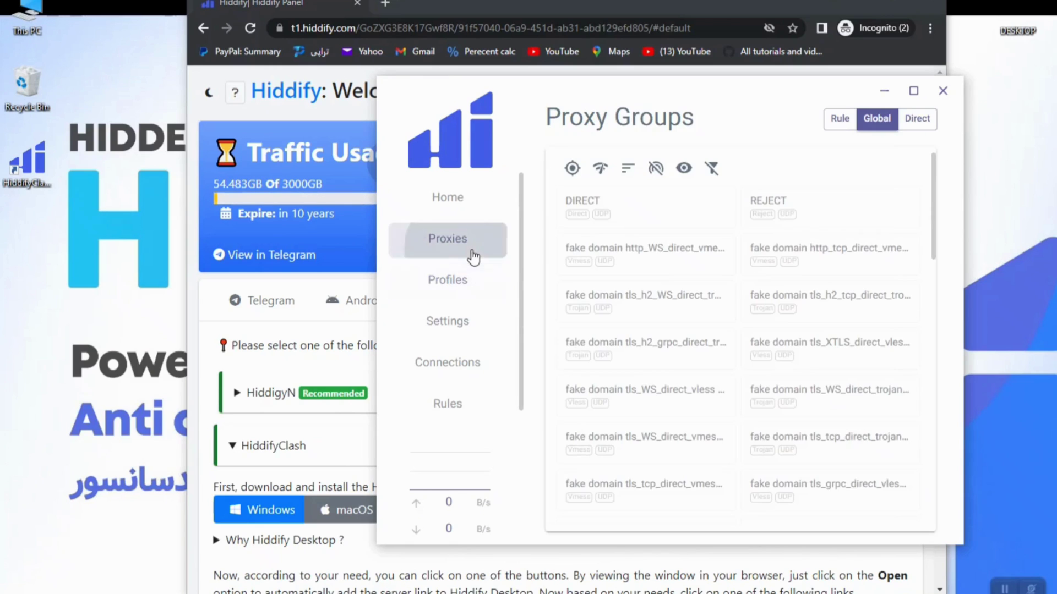
pyautogui.moveTo(597, 84); pyautogui.dragTo(503, 71)
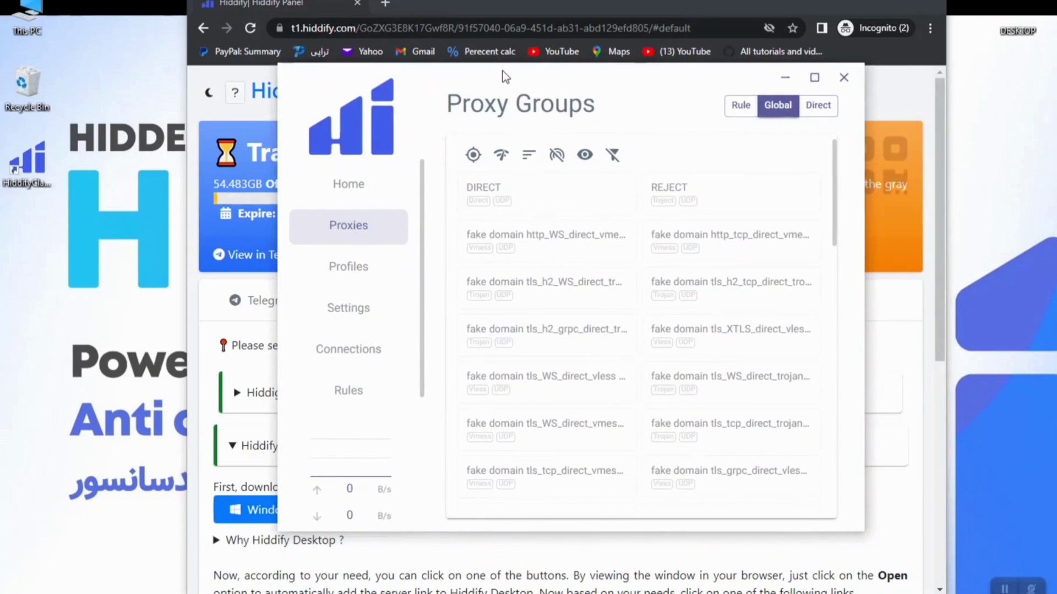
pyautogui.click(868, 4)
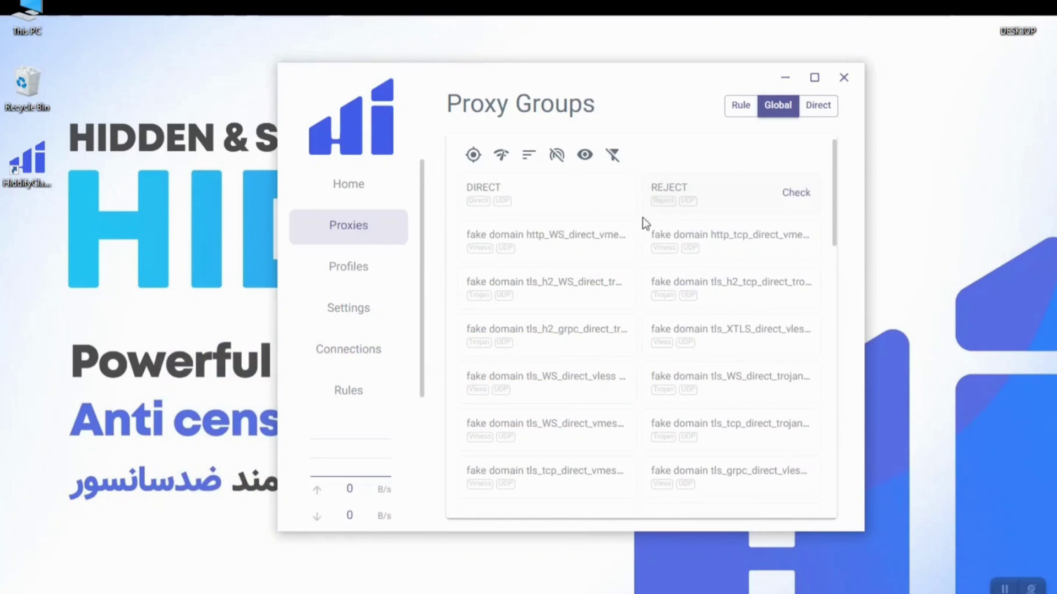
pyautogui.moveTo(496, 197)
pyautogui.moveTo(512, 252)
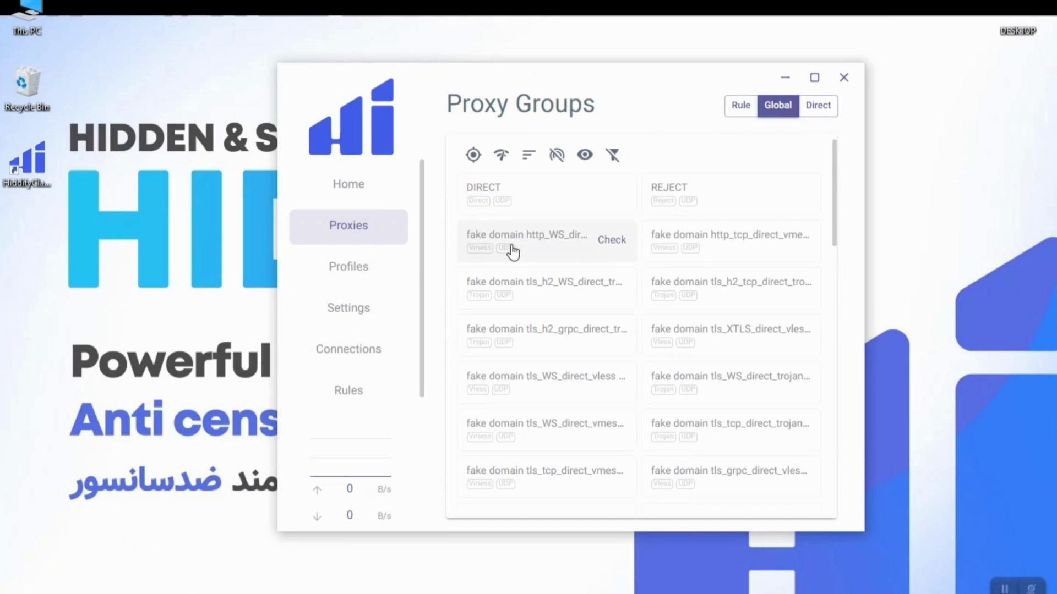
pyautogui.click(740, 107)
pyautogui.click(793, 116)
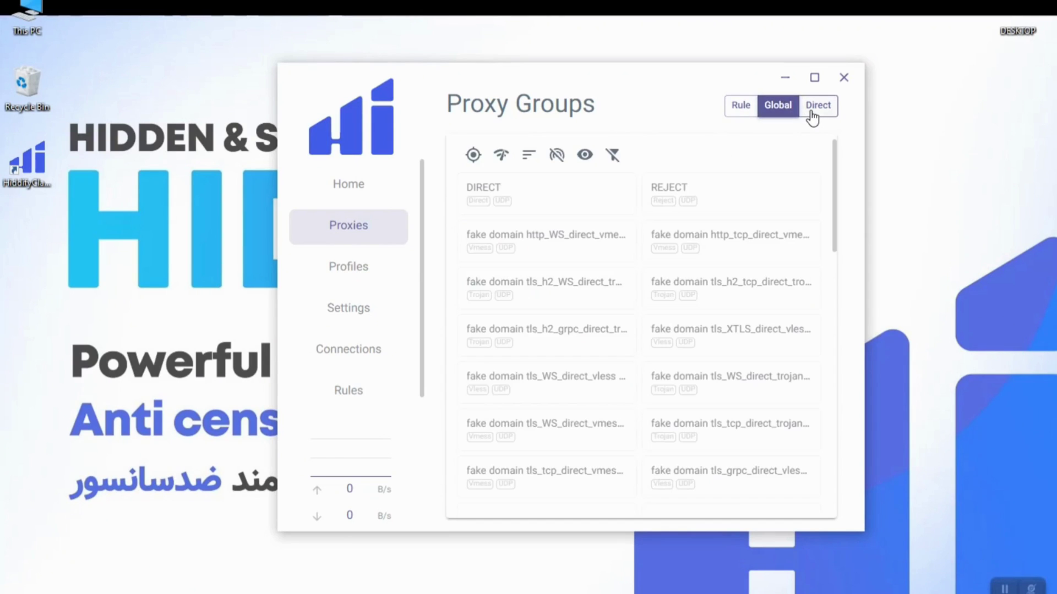
pyautogui.click(813, 114)
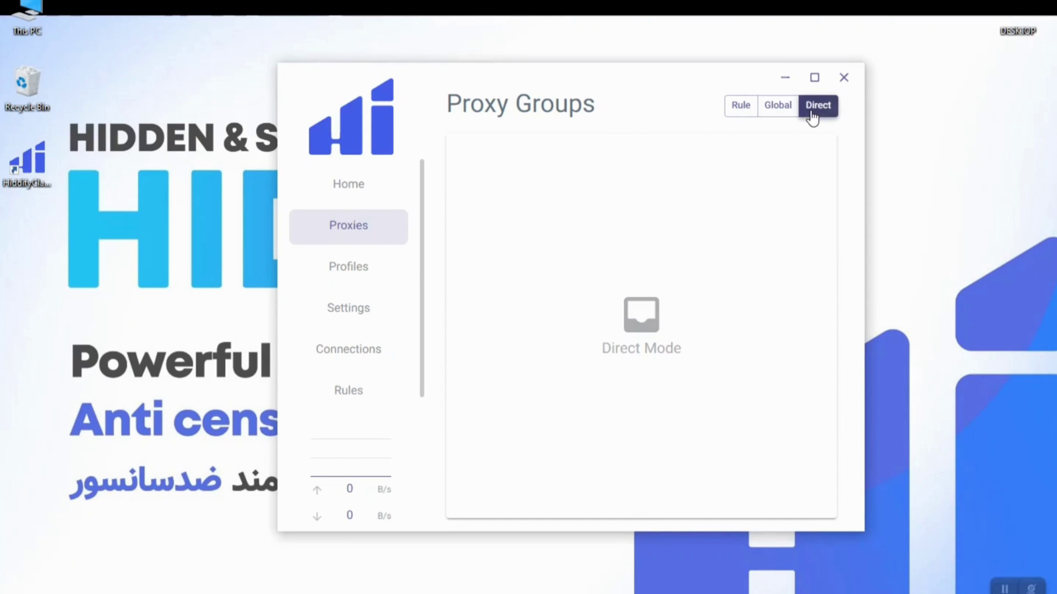
pyautogui.click(742, 115)
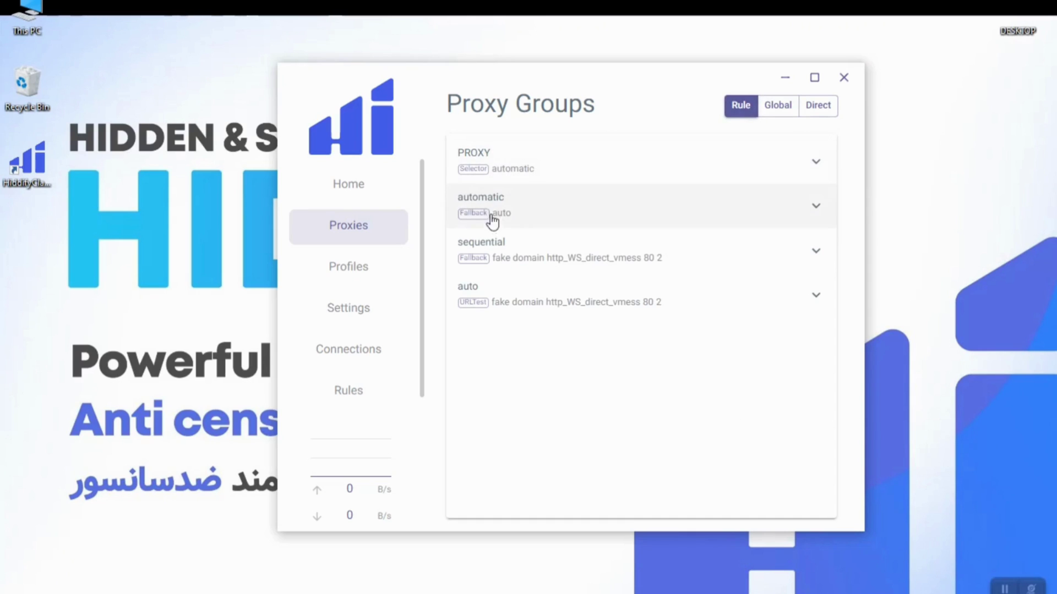
pyautogui.click(812, 165)
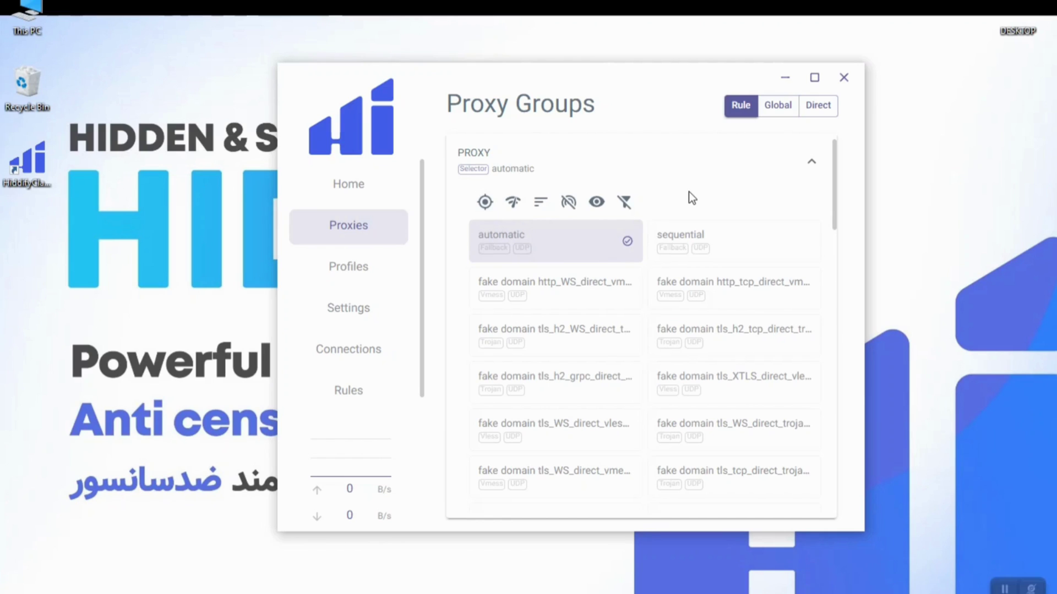
pyautogui.click(512, 211)
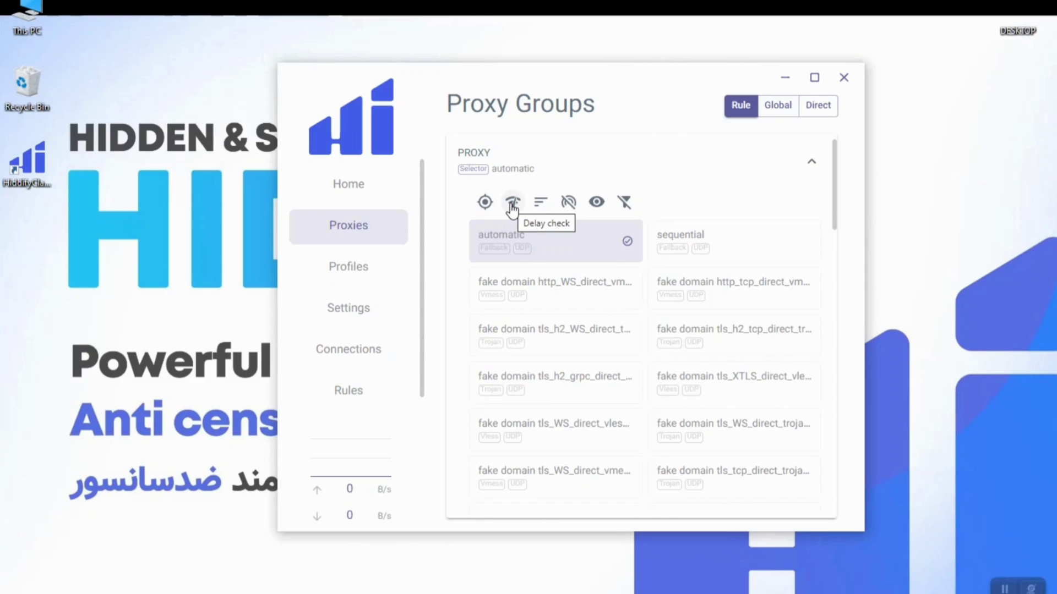
pyautogui.click(808, 162)
pyautogui.click(812, 210)
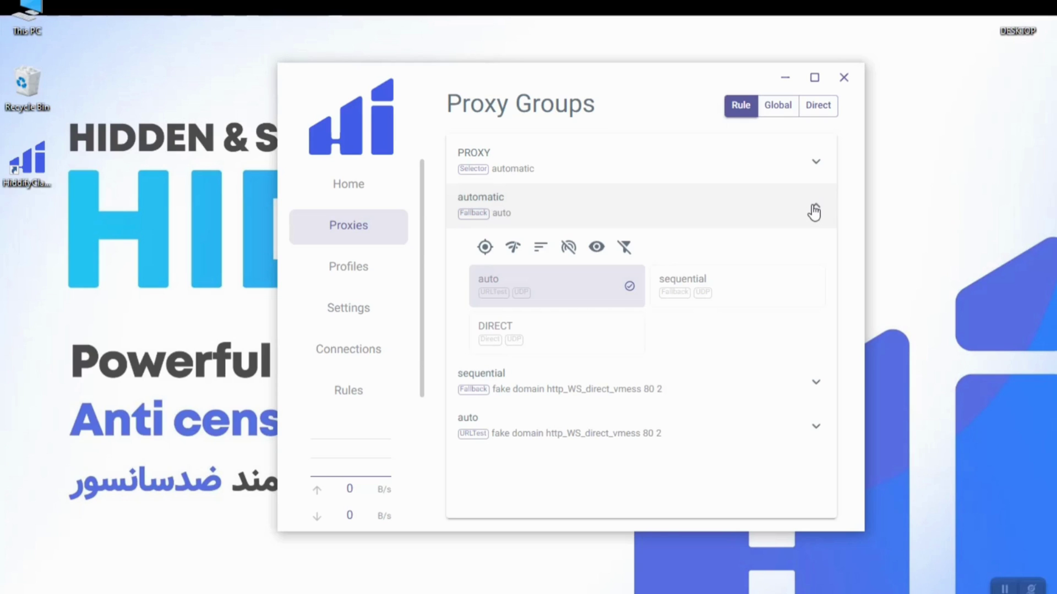
pyautogui.click(814, 211)
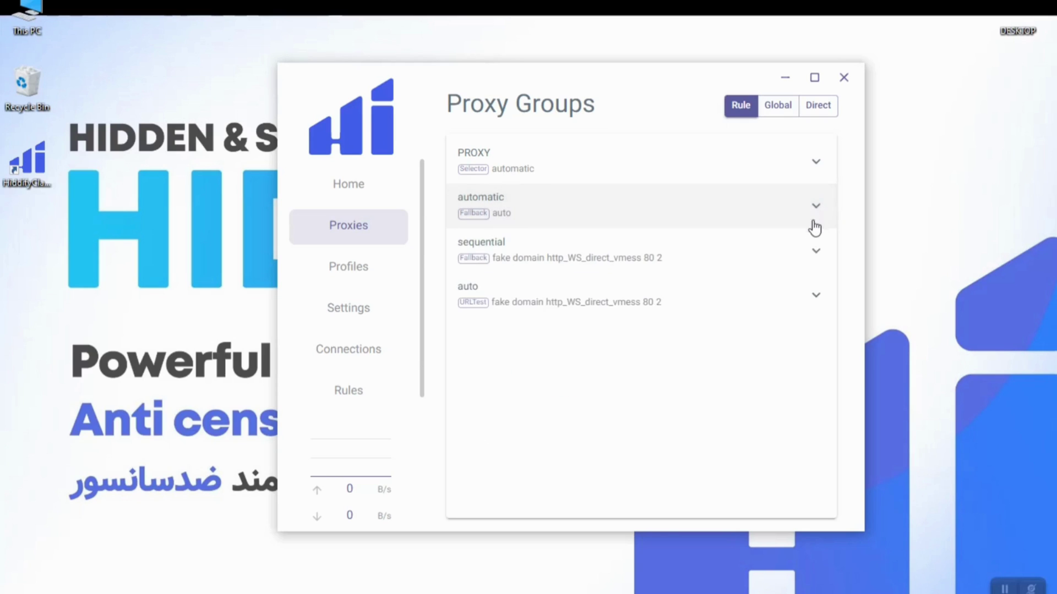
pyautogui.click(814, 255)
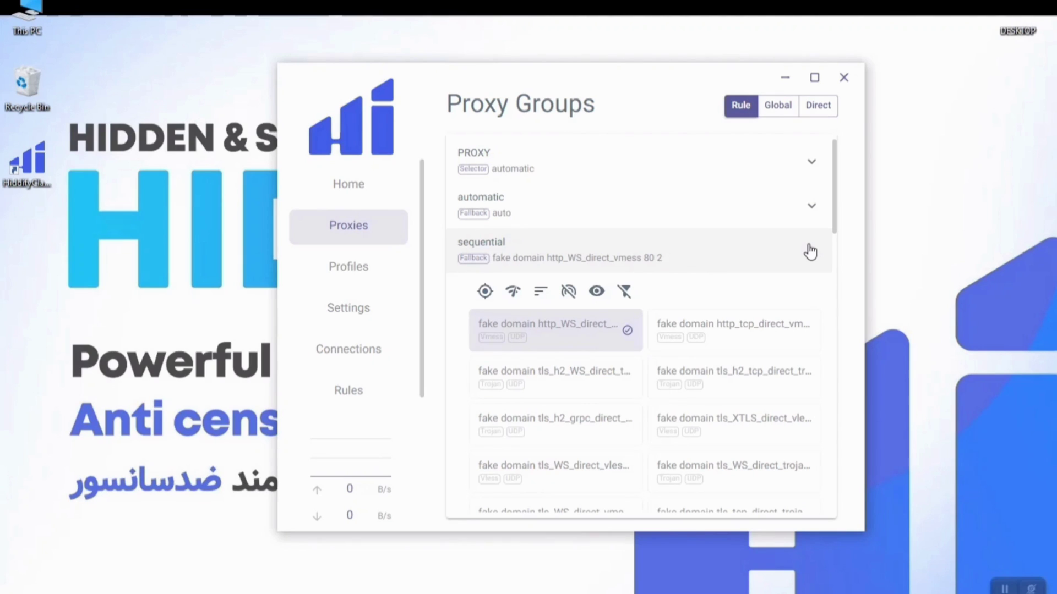
pyautogui.click(811, 252)
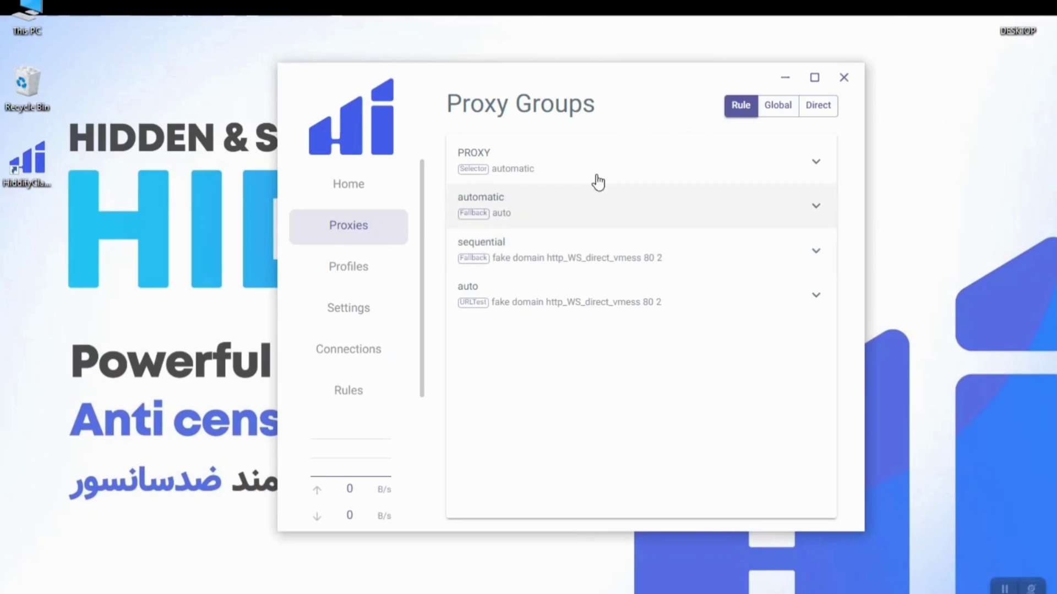
pyautogui.click(780, 109)
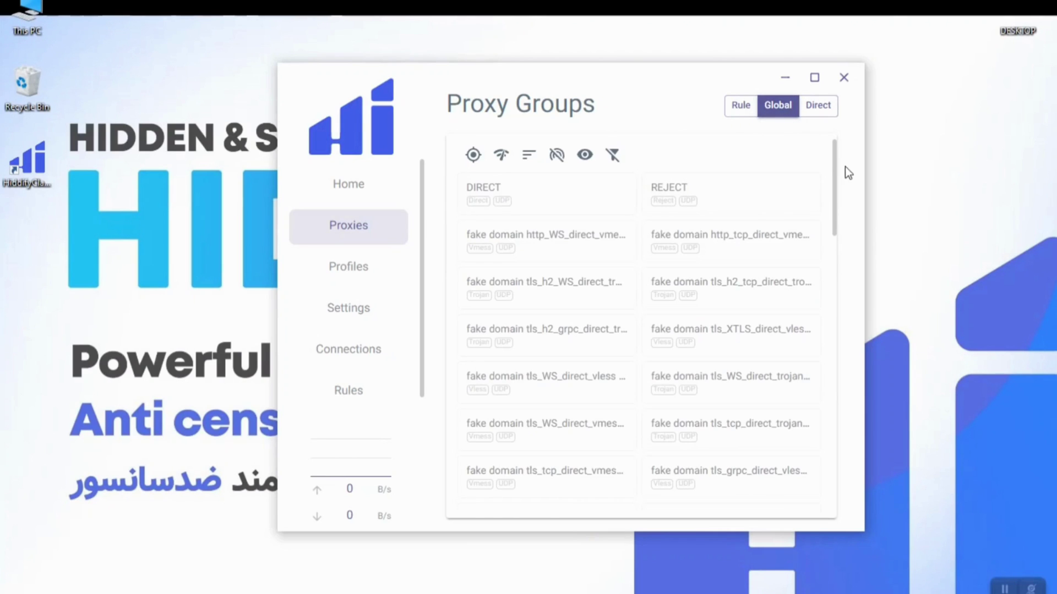
# Set the Proxy Groups mode to Direct, leaving only the Direct Mode notice.
pyautogui.moveTo(835, 156); pyautogui.dragTo(838, 135)
pyautogui.click(834, 110)
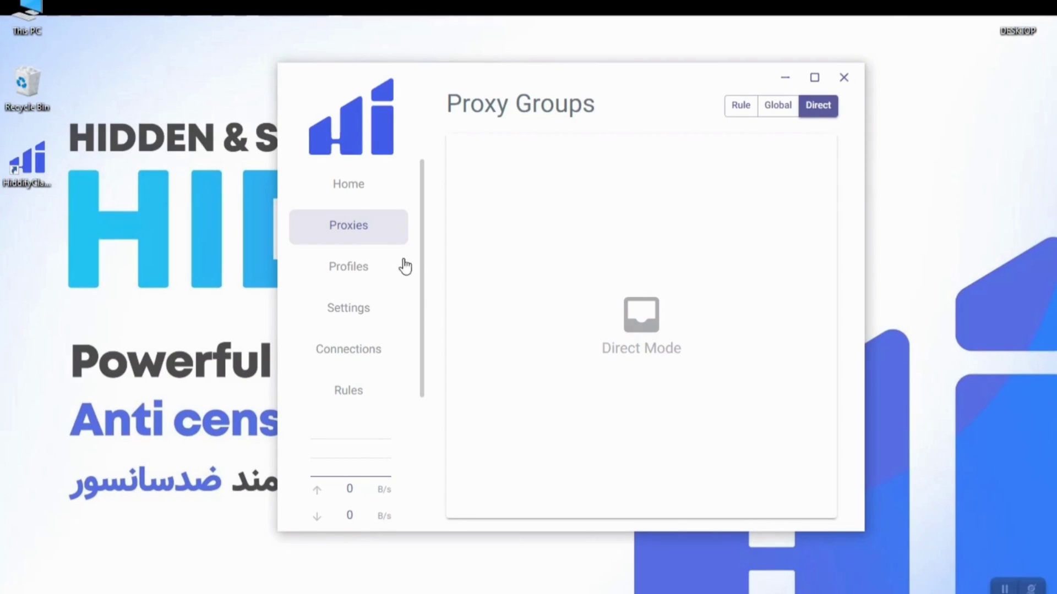
# Go through Profiles to the Settings page showing Tun Mode, System Proxy and Mixed Port 7890.
pyautogui.click(371, 272)
pyautogui.click(369, 308)
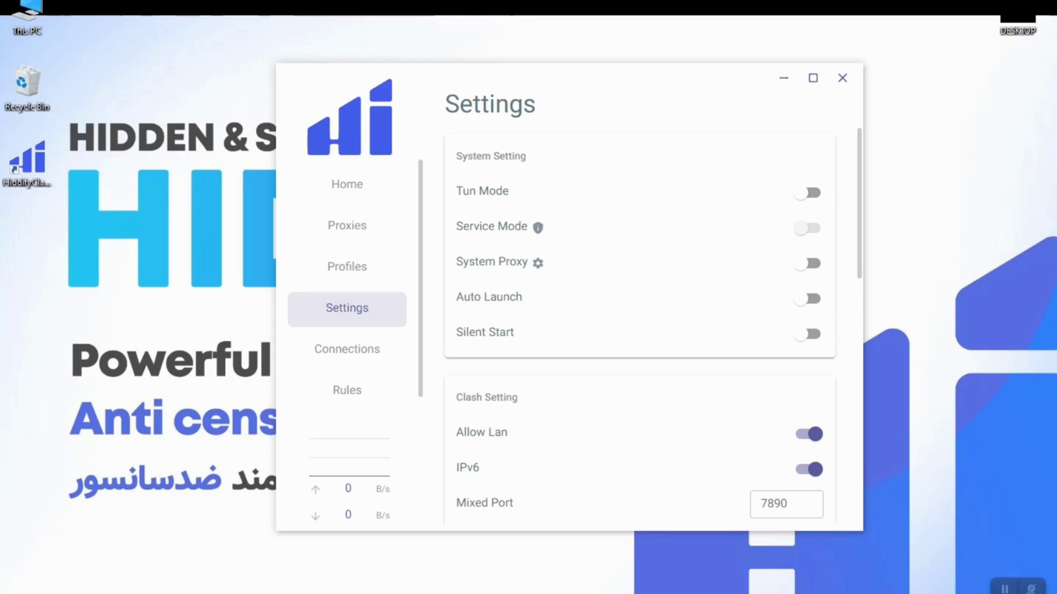
# Quit HiddifyClash Desktop completely from its hidden tray icon's menu.
pyautogui.click(825, 593)
pyautogui.rightClick(845, 542)
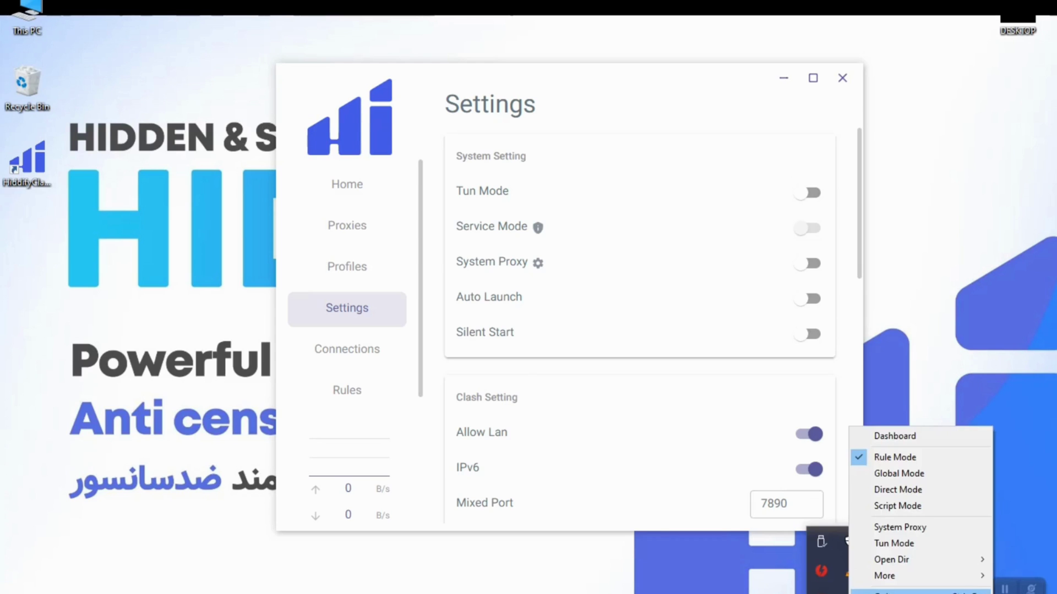
pyautogui.click(903, 591)
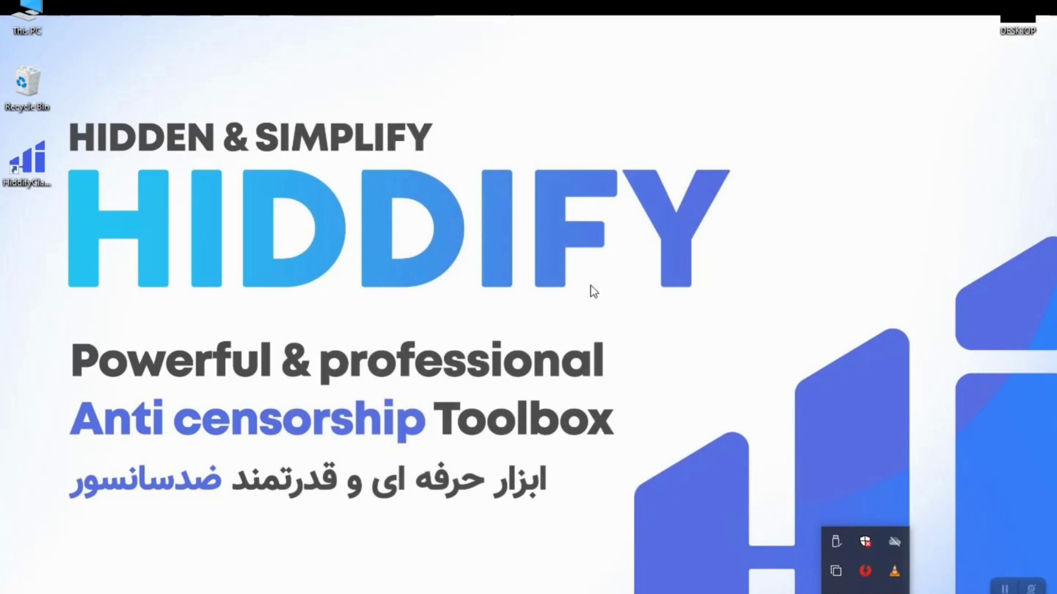
# Relaunch HiddifyClash Desktop from its desktop shortcut with Run as administrator.
pyautogui.doubleClick(24, 154)
pyautogui.rightClick(23, 154)
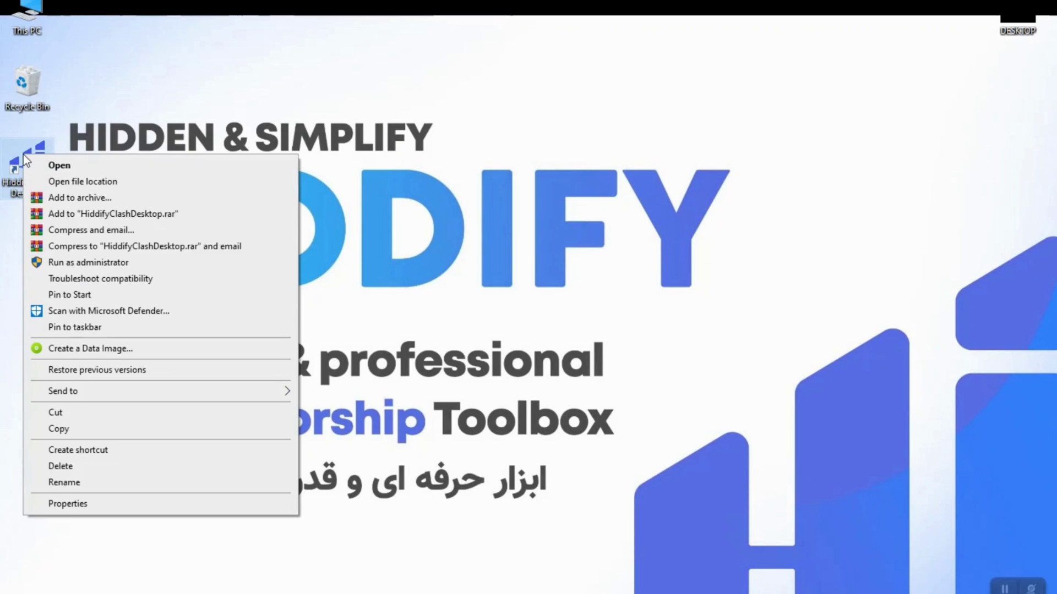
pyautogui.click(150, 266)
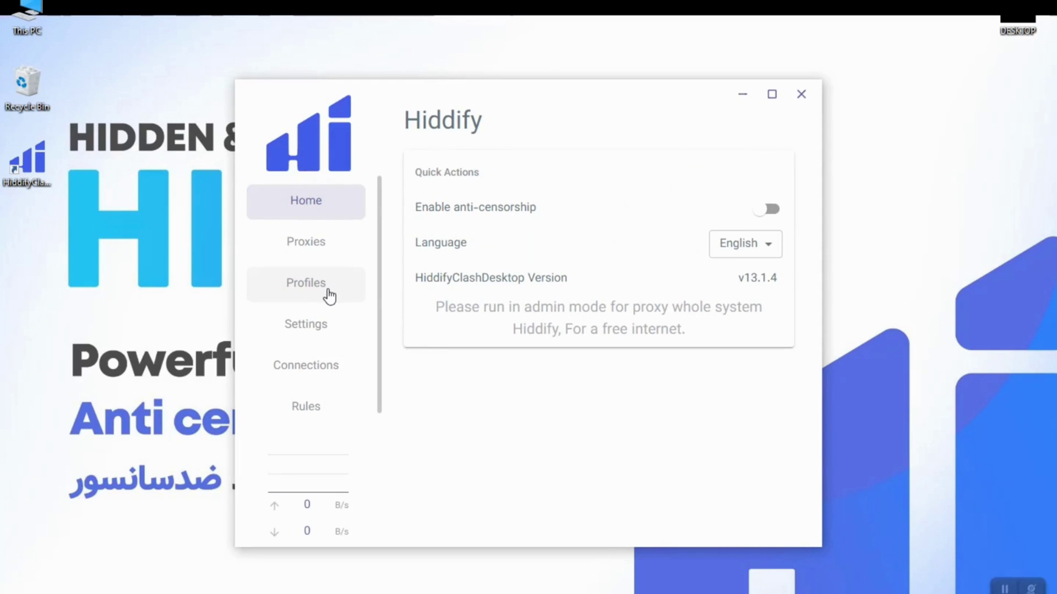
# Scroll Settings to the Clash Setting card to review Allow Lan, IPv6 and Mixed Port 7890.
pyautogui.click(336, 339)
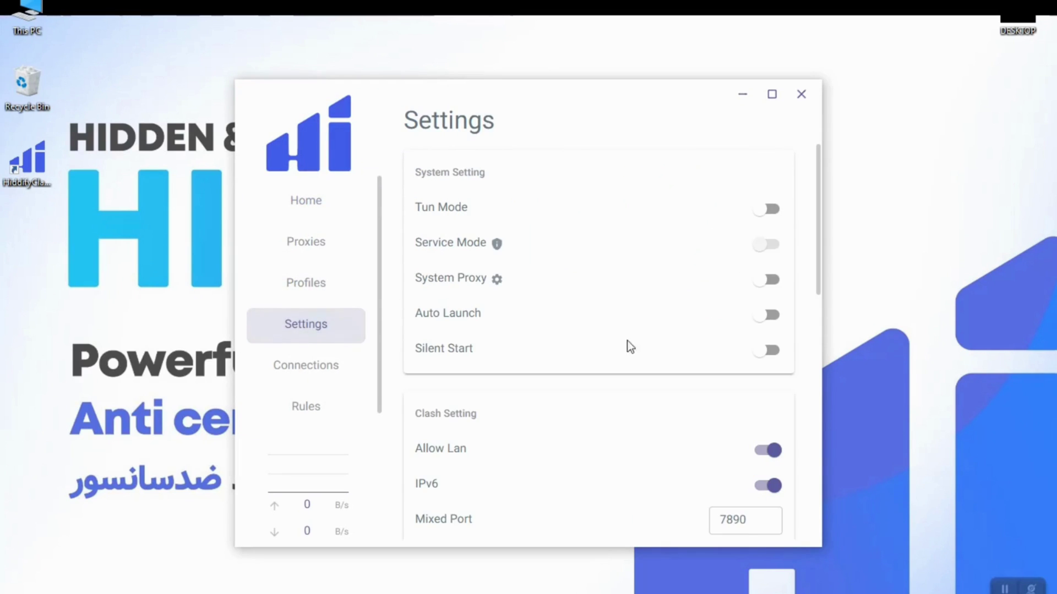
pyautogui.click(770, 220)
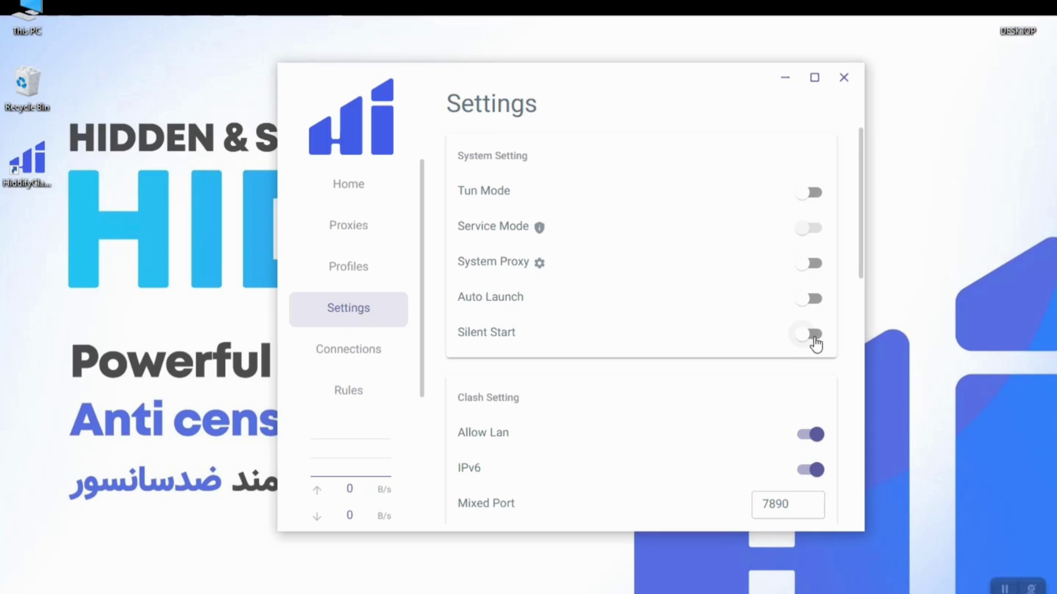
pyautogui.scroll(-1, 815, 341)
pyautogui.scroll(-1, 815, 344)
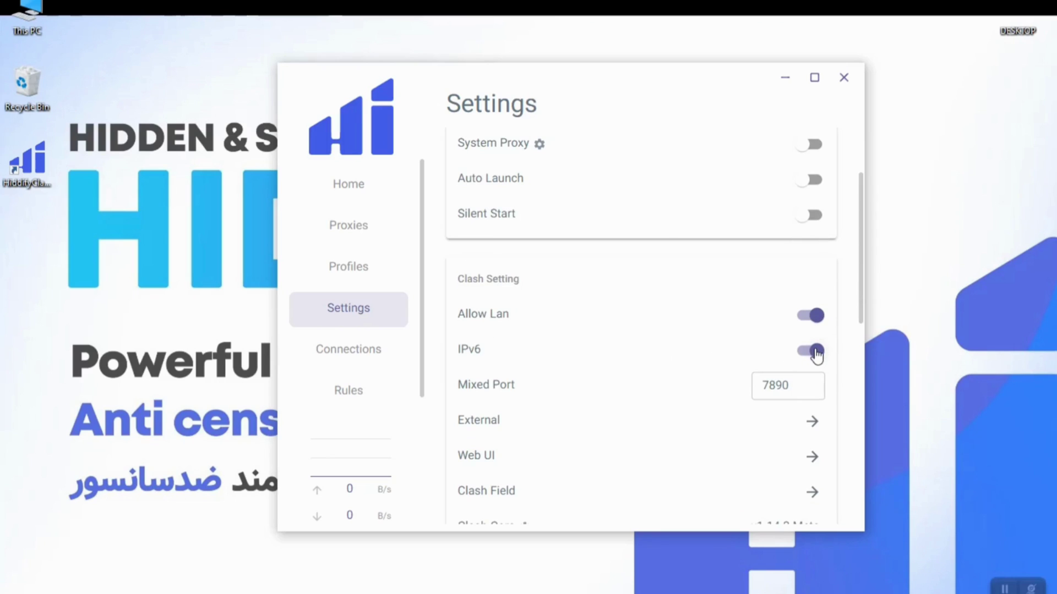
pyautogui.scroll(-1, 816, 355)
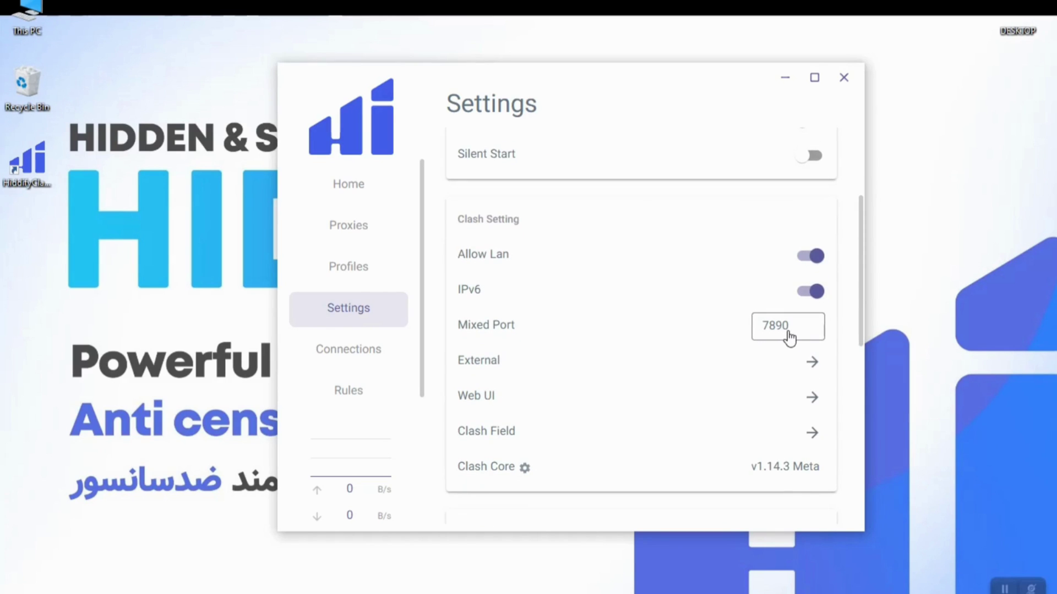
pyautogui.scroll(1, 788, 333)
pyautogui.scroll(-1, 789, 335)
# Confirm Connections lists nothing, then scroll through the eight rules on the Rules page.
pyautogui.click(371, 358)
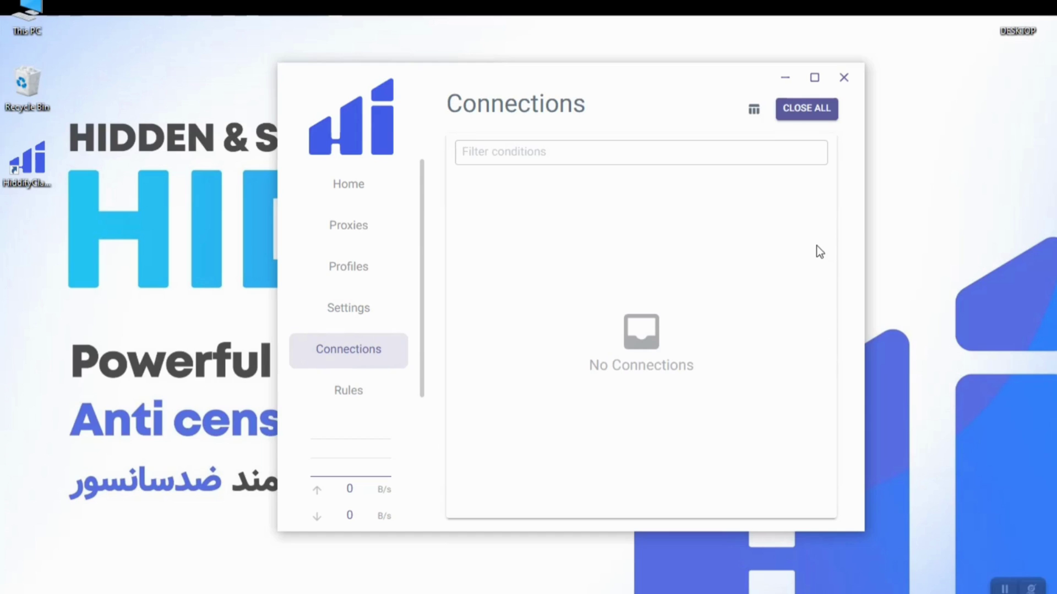
pyautogui.click(353, 396)
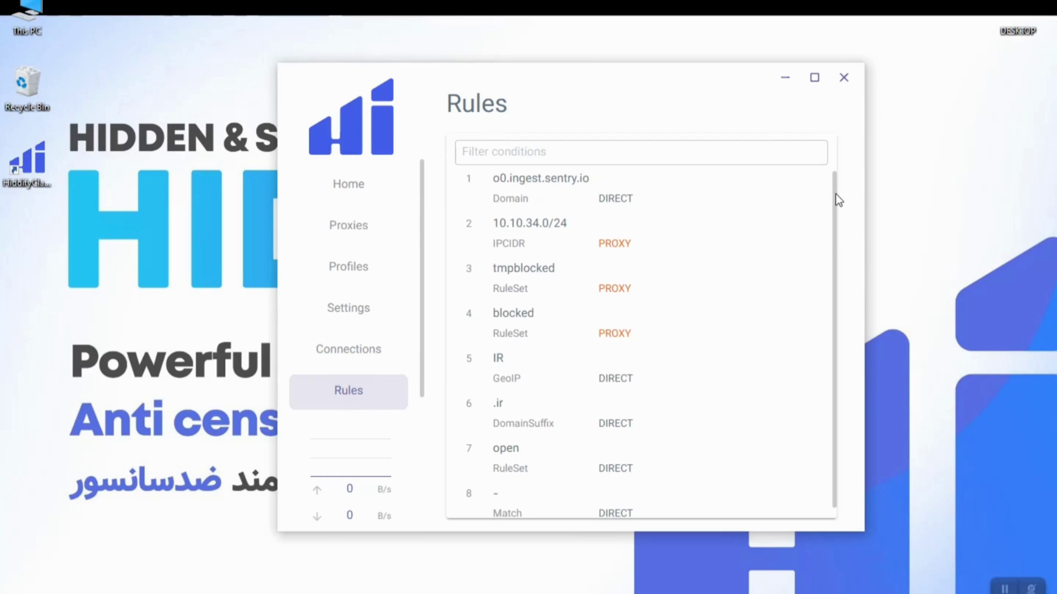
pyautogui.scroll(-1, 836, 209)
pyautogui.scroll(1, 834, 181)
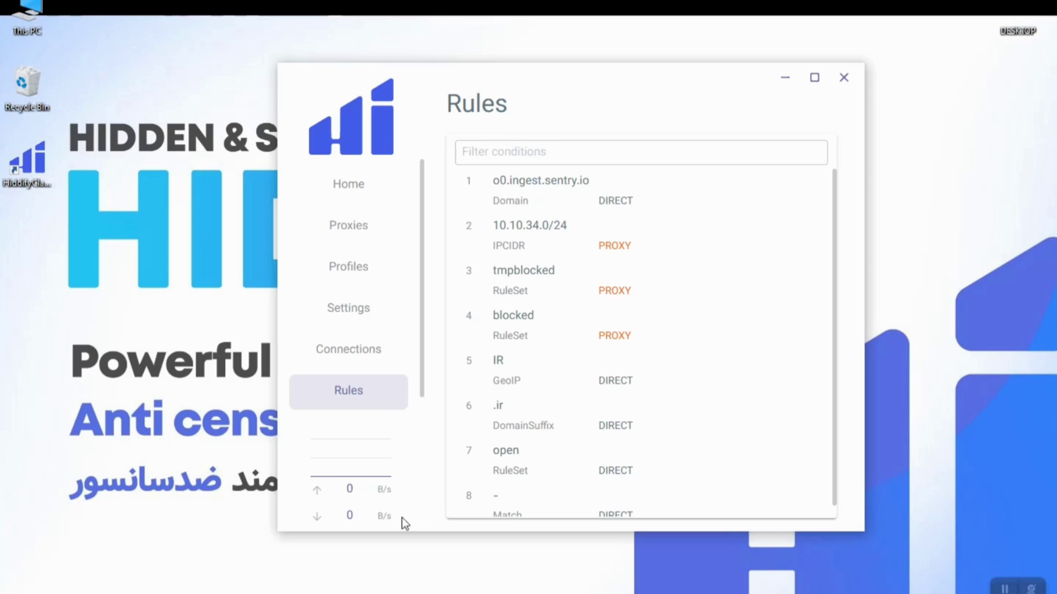
# Switch the proxy mode from Direct to Rule, then enable anti-censorship on Home.
pyautogui.click(367, 230)
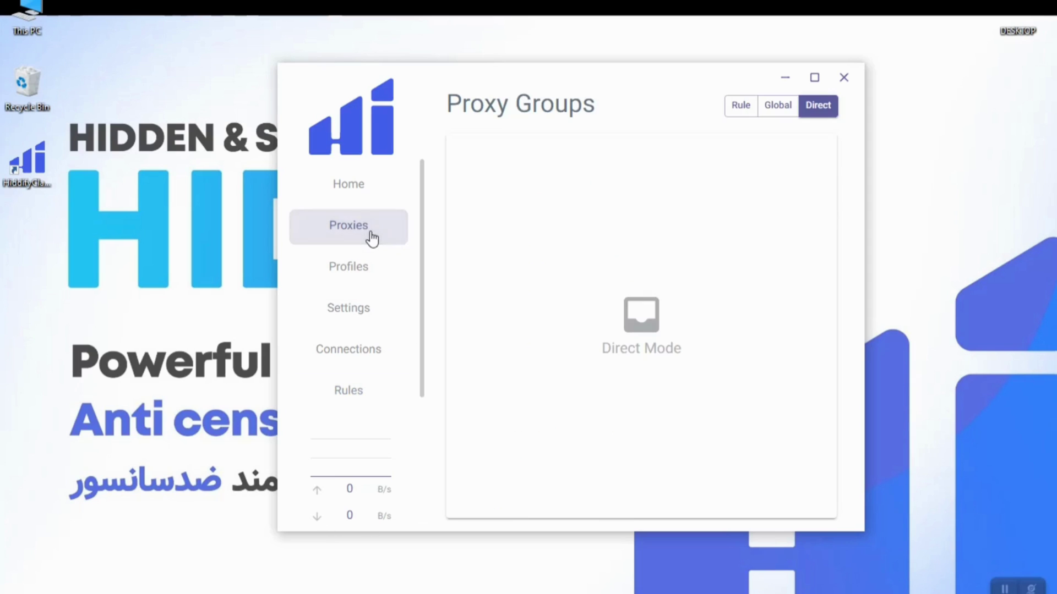
pyautogui.click(731, 110)
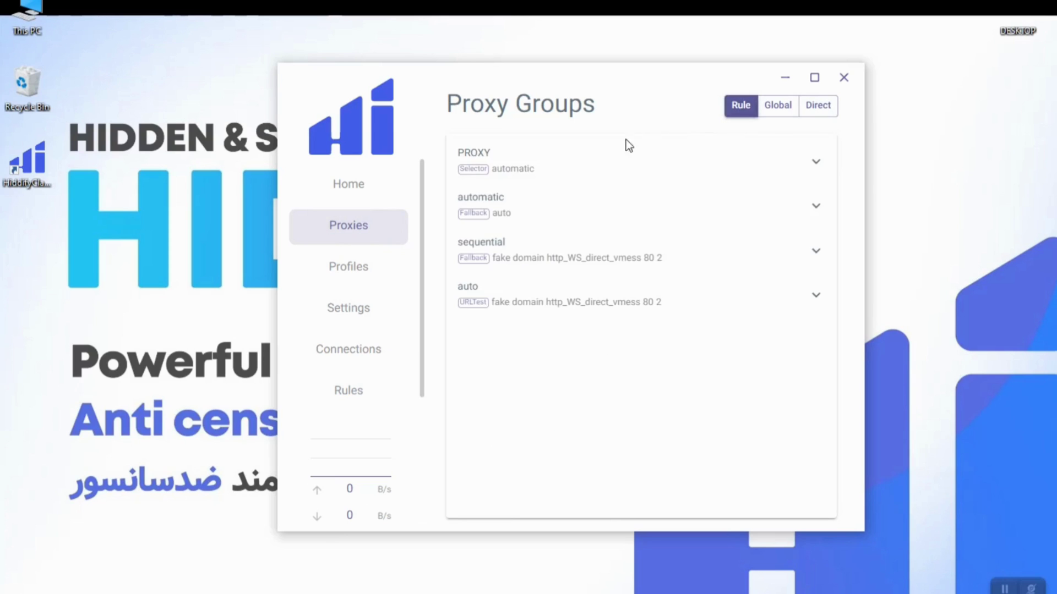
pyautogui.click(497, 167)
pyautogui.click(497, 167)
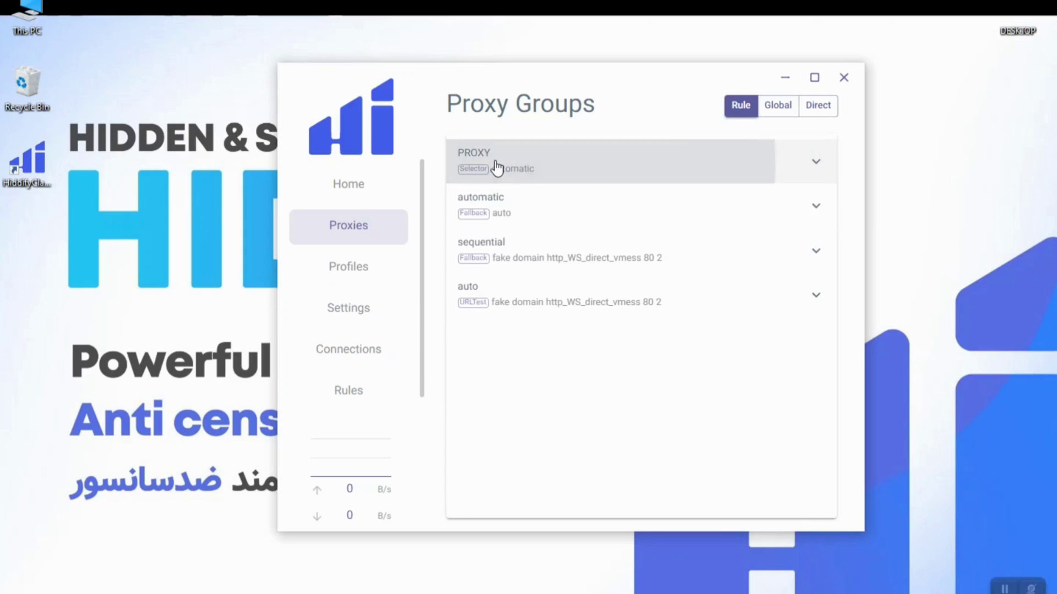
pyautogui.click(354, 195)
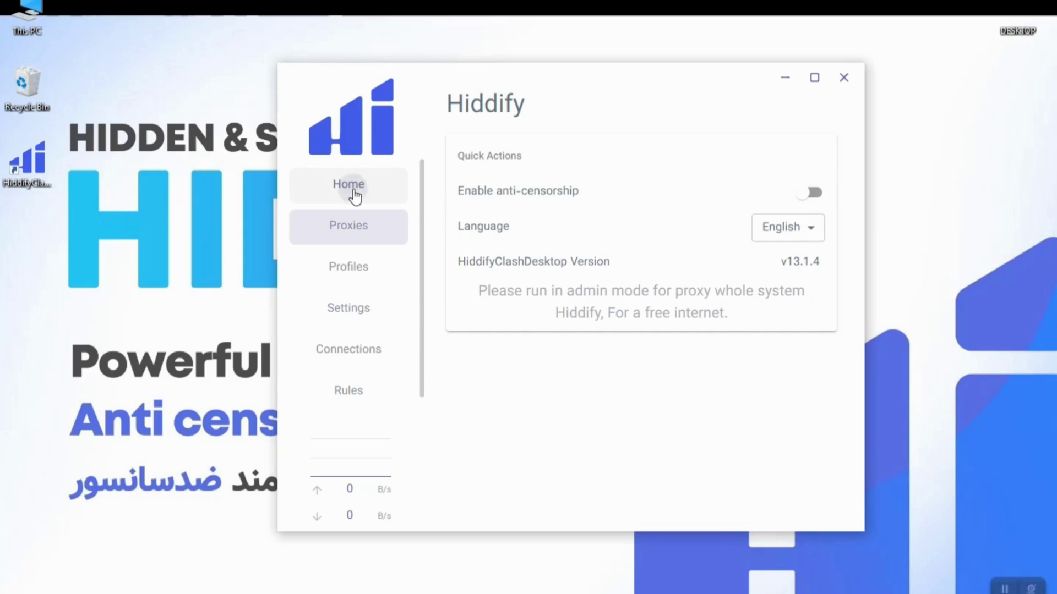
pyautogui.click(813, 192)
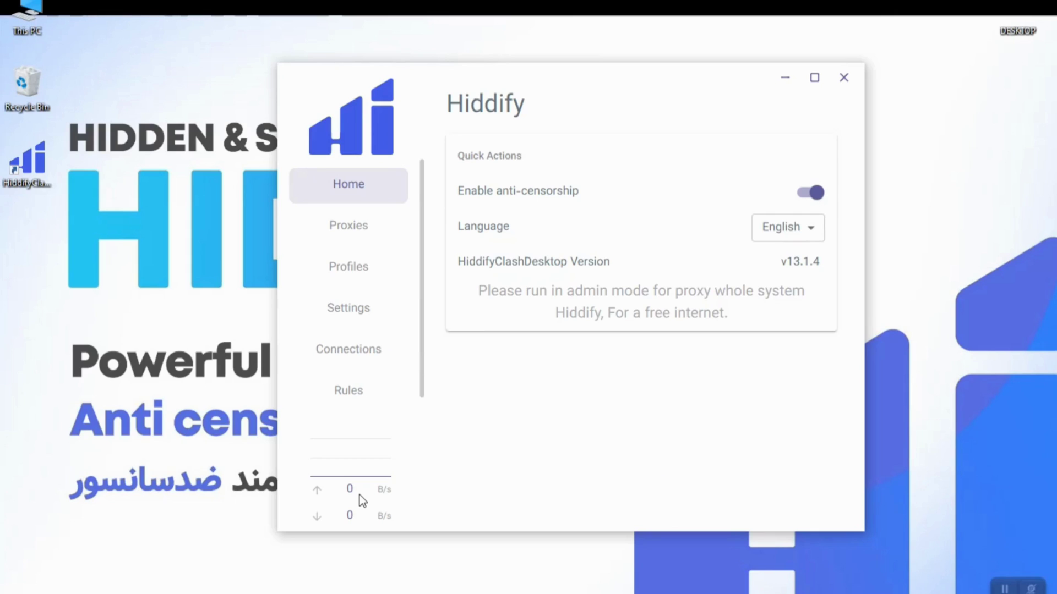
# Expand the PROXY group and run the latency test on all its proxies.
pyautogui.click(368, 236)
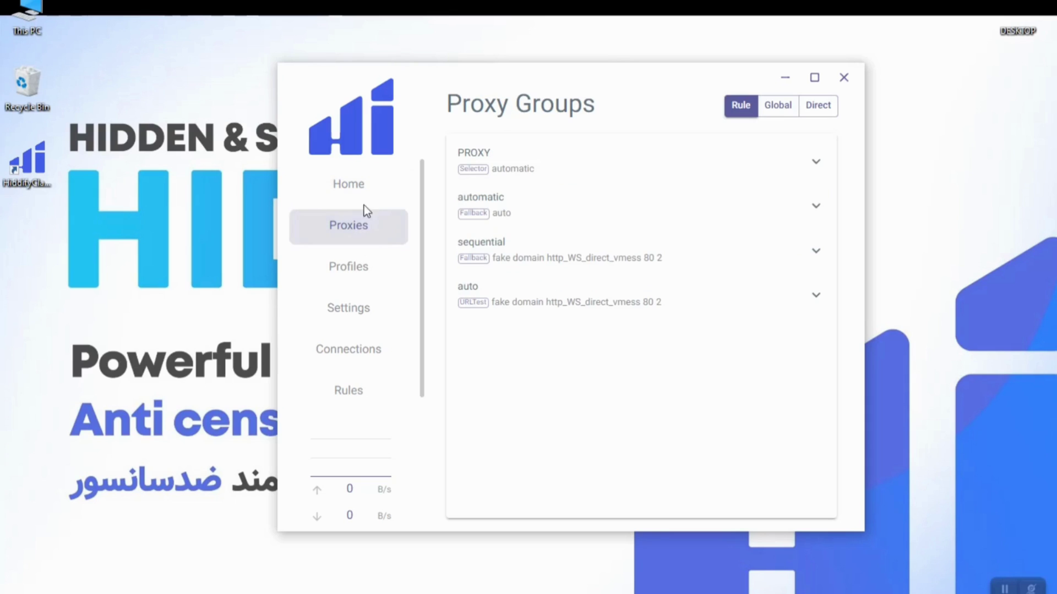
pyautogui.click(530, 186)
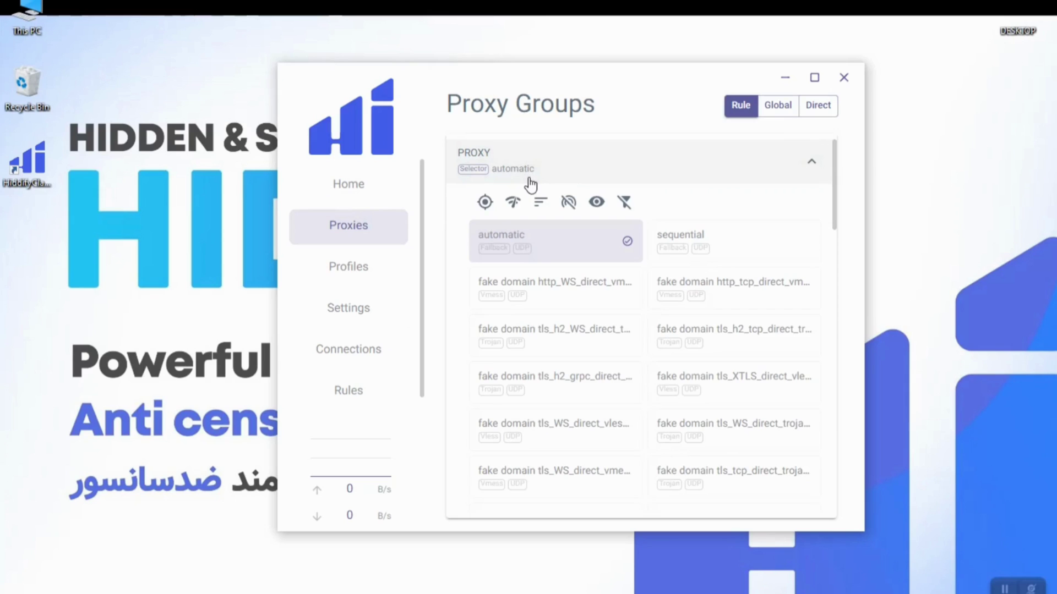
pyautogui.click(511, 204)
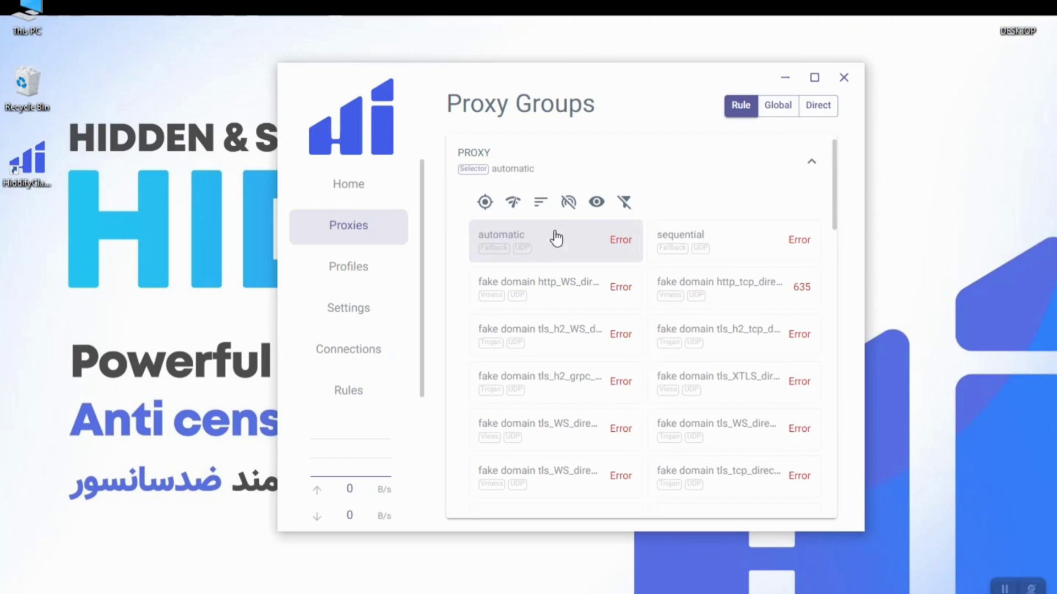
# Scroll down, expand the automatic group and re-test its options' latencies.
pyautogui.moveTo(838, 184); pyautogui.dragTo(833, 254)
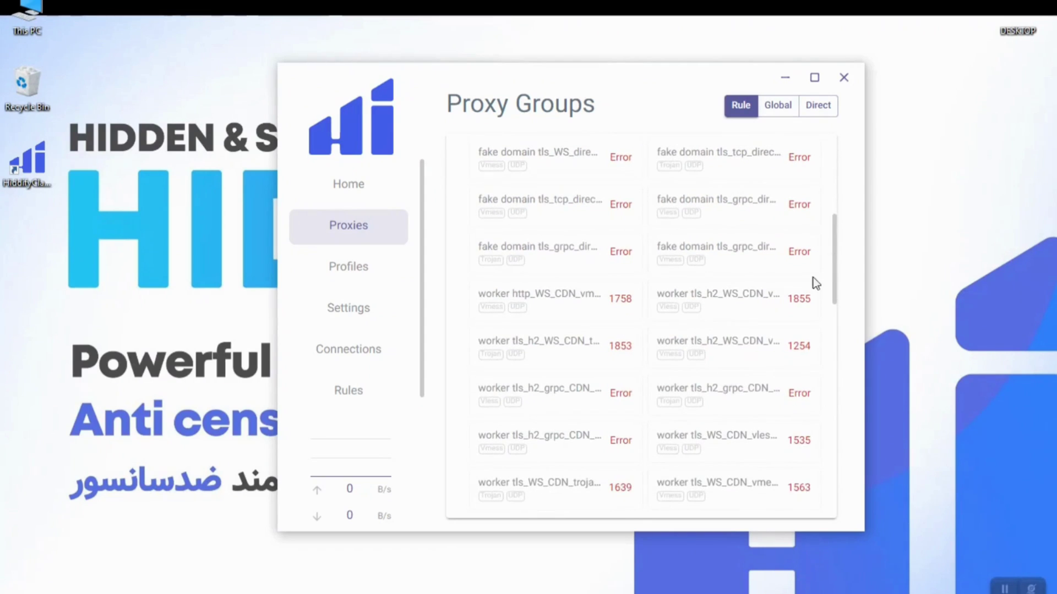
pyautogui.scroll(-15, 651, 407)
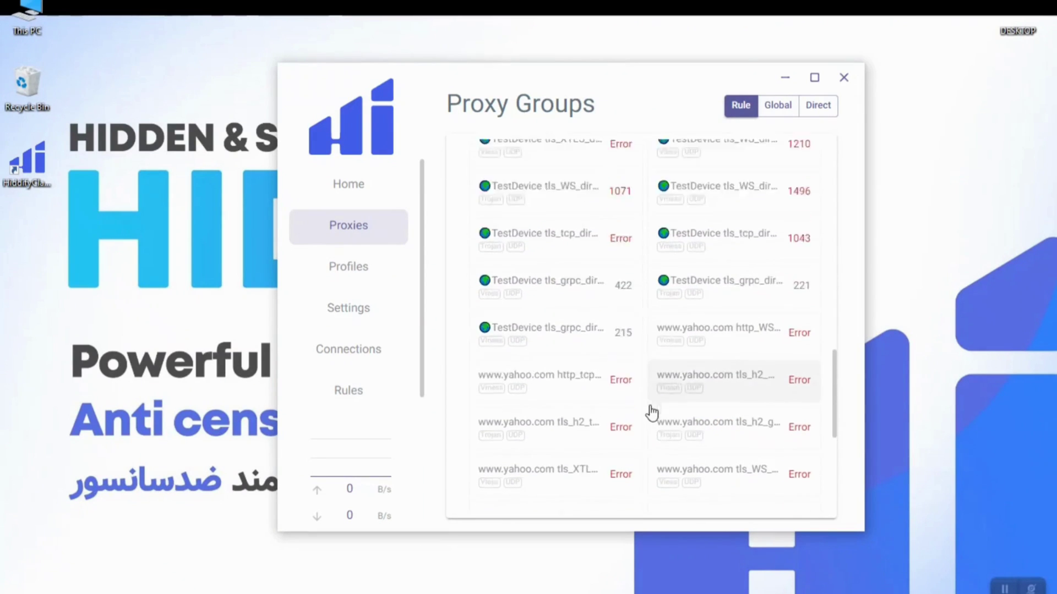
pyautogui.scroll(-3, 649, 410)
pyautogui.scroll(-3, 669, 458)
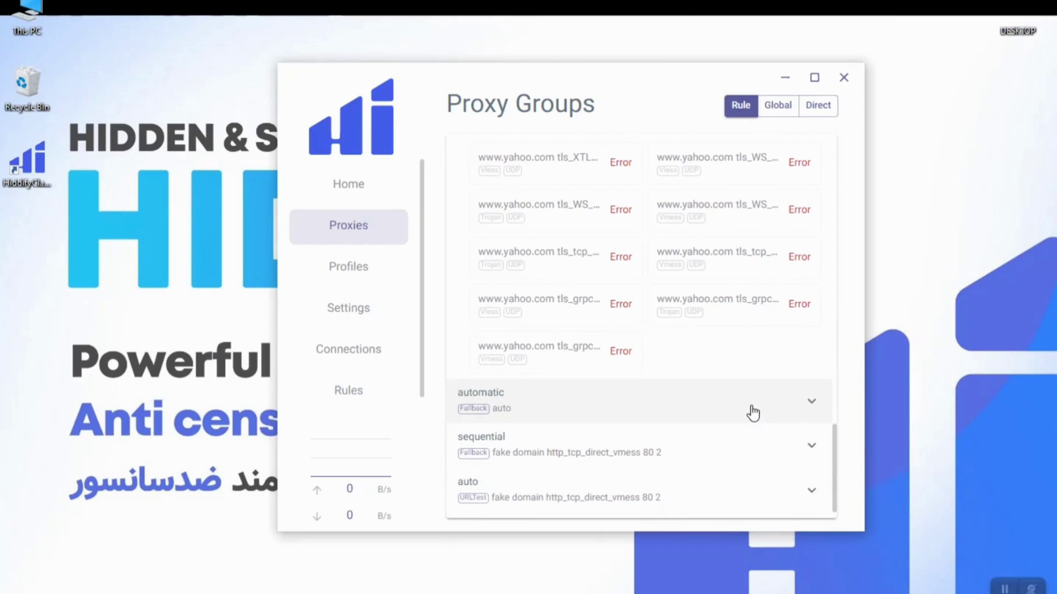
pyautogui.click(470, 414)
pyautogui.scroll(-2, 507, 427)
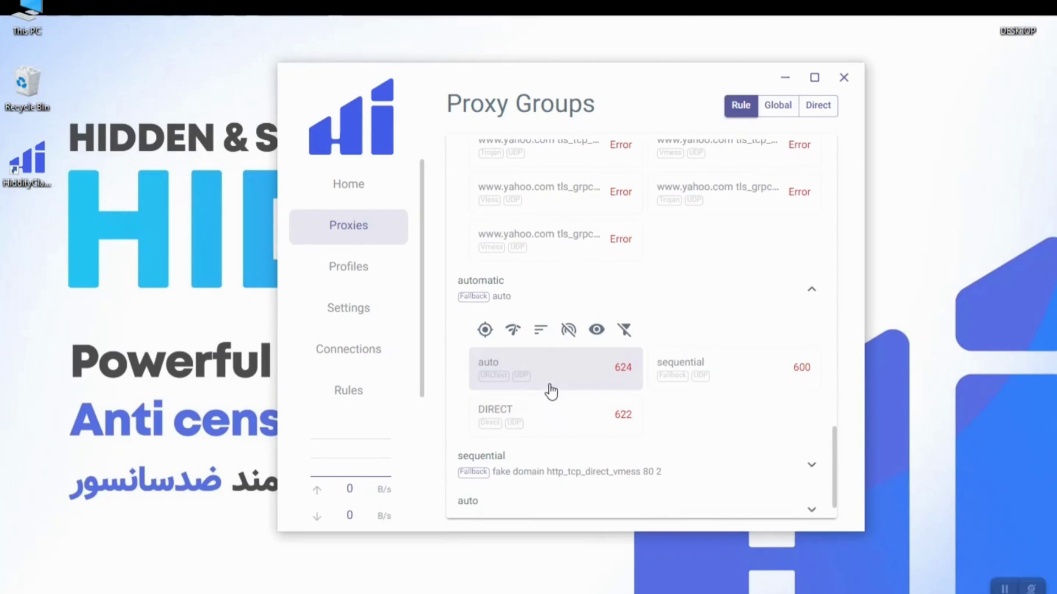
pyautogui.click(550, 387)
pyautogui.click(533, 372)
# In a Chrome incognito tab, open the Hiddify YouTube channel's HiddifyNG introduction video.
pyautogui.click(349, 199)
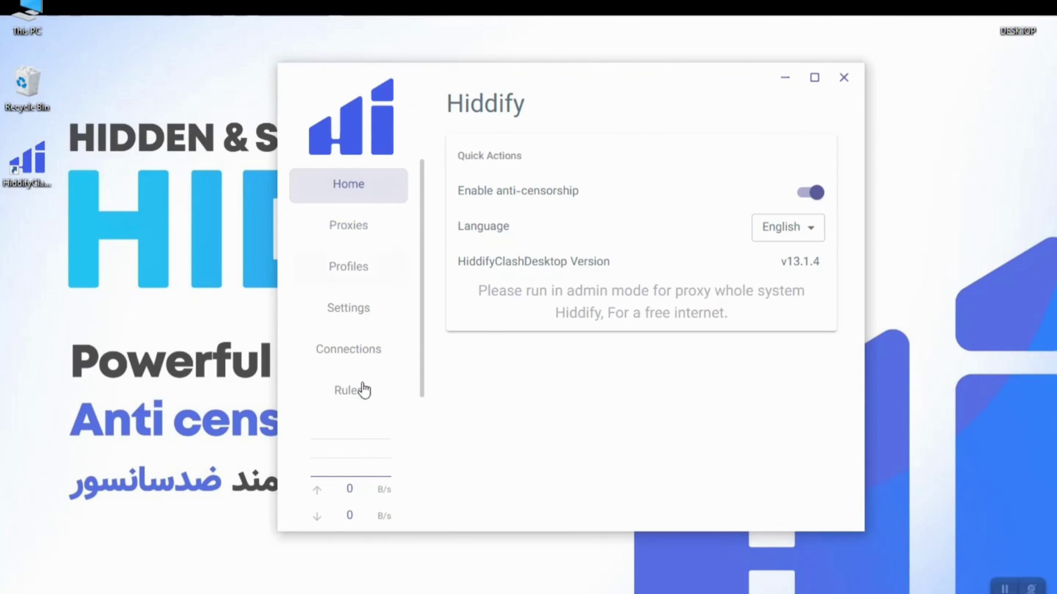
pyautogui.moveTo(125, 593)
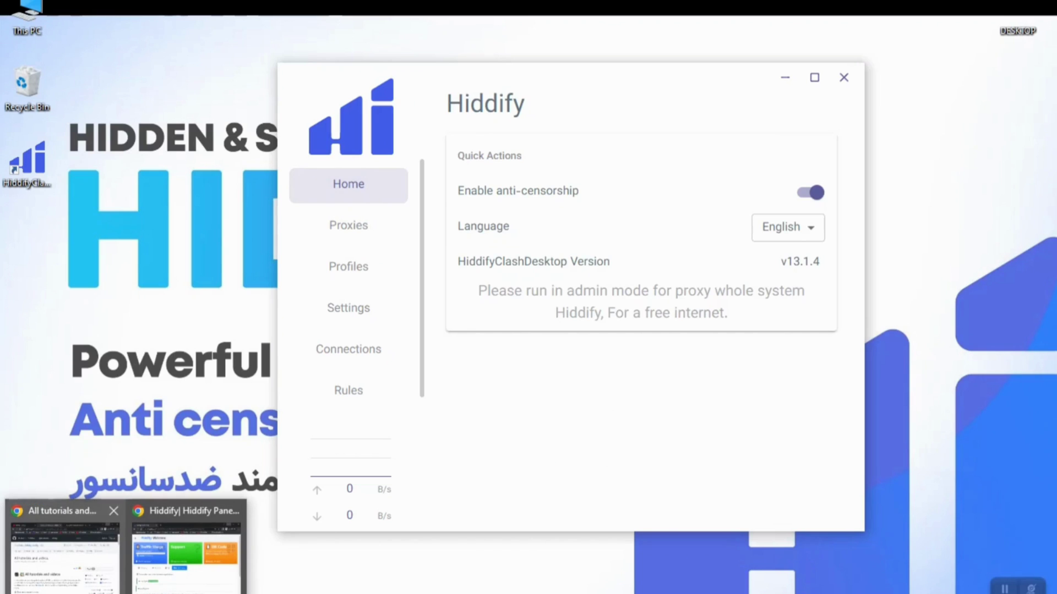
pyautogui.click(195, 573)
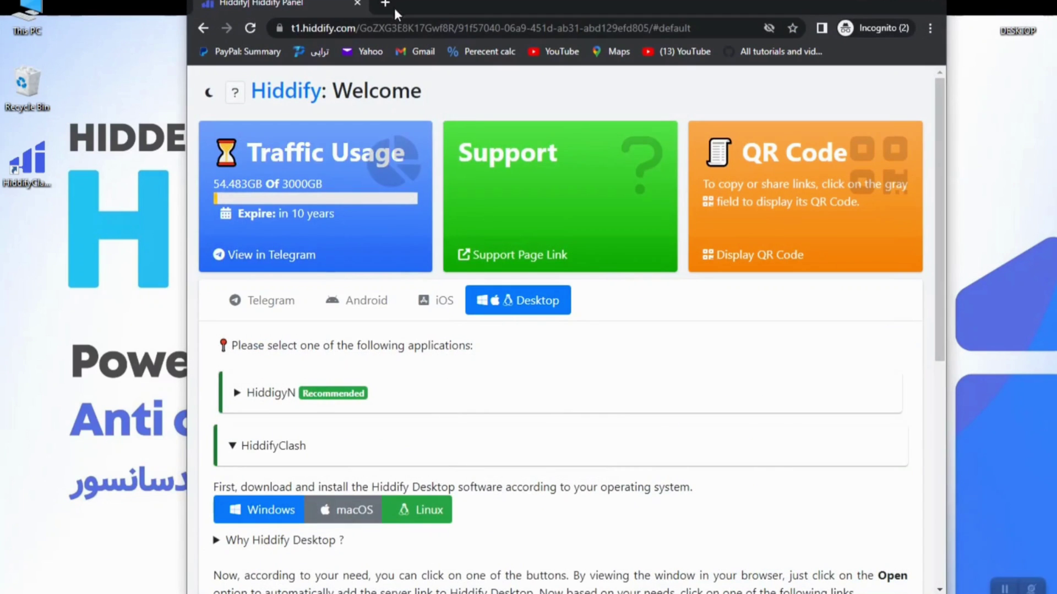
pyautogui.click(380, 6)
pyautogui.click(664, 50)
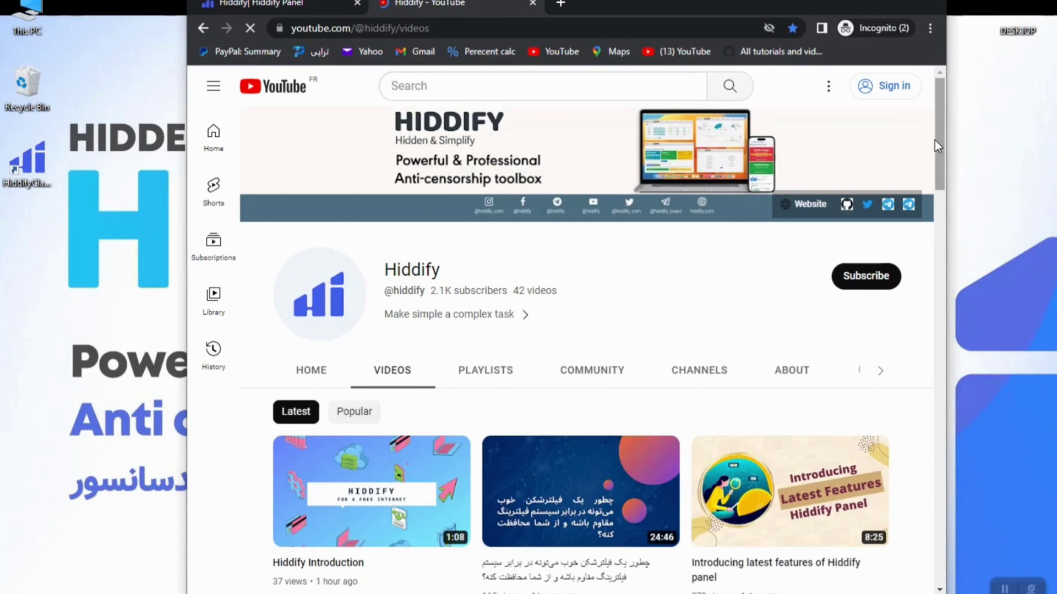
pyautogui.moveTo(940, 141); pyautogui.dragTo(919, 275)
pyautogui.moveTo(826, 330)
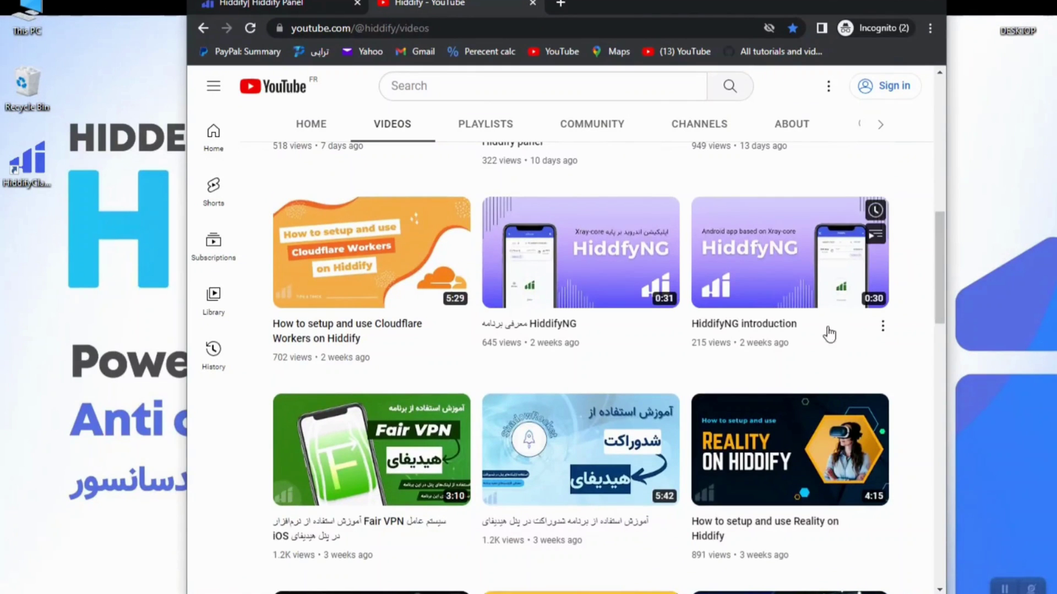
pyautogui.click(763, 280)
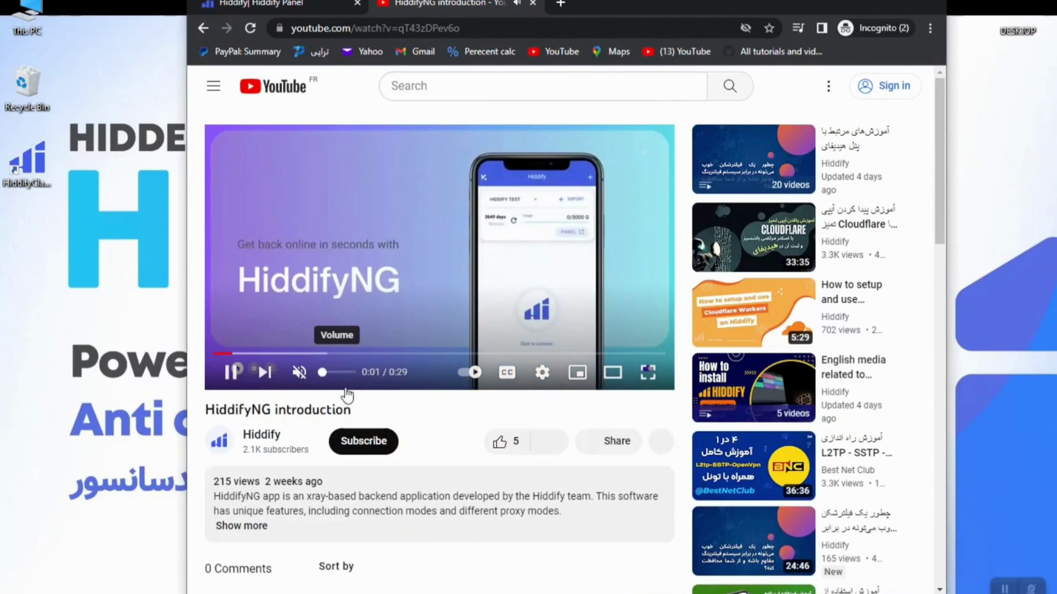
# Mute the video, set its quality to 1080p, and minimize the browser.
pyautogui.click(300, 374)
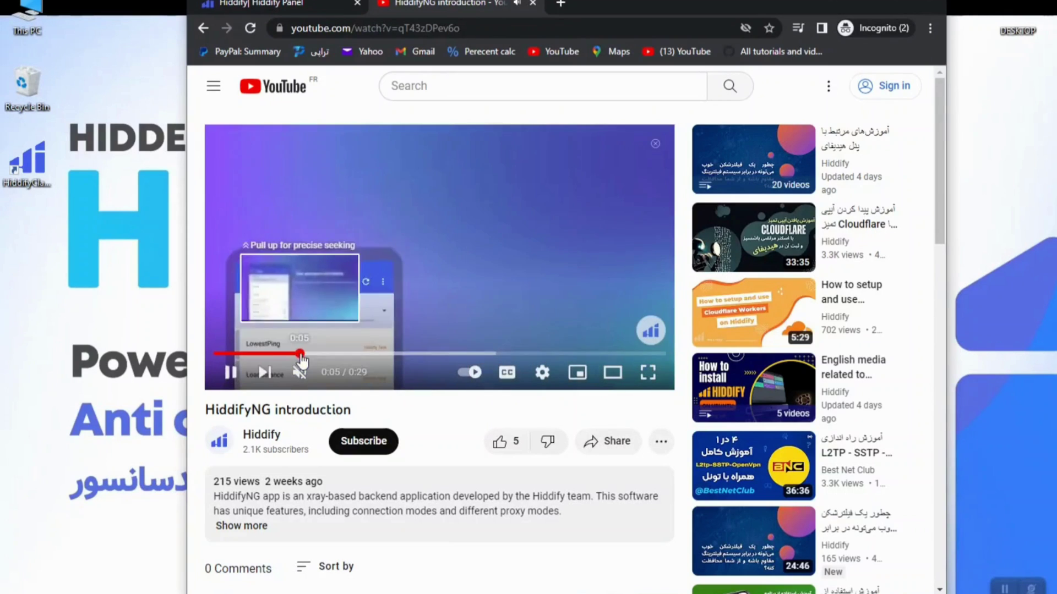
pyautogui.click(541, 372)
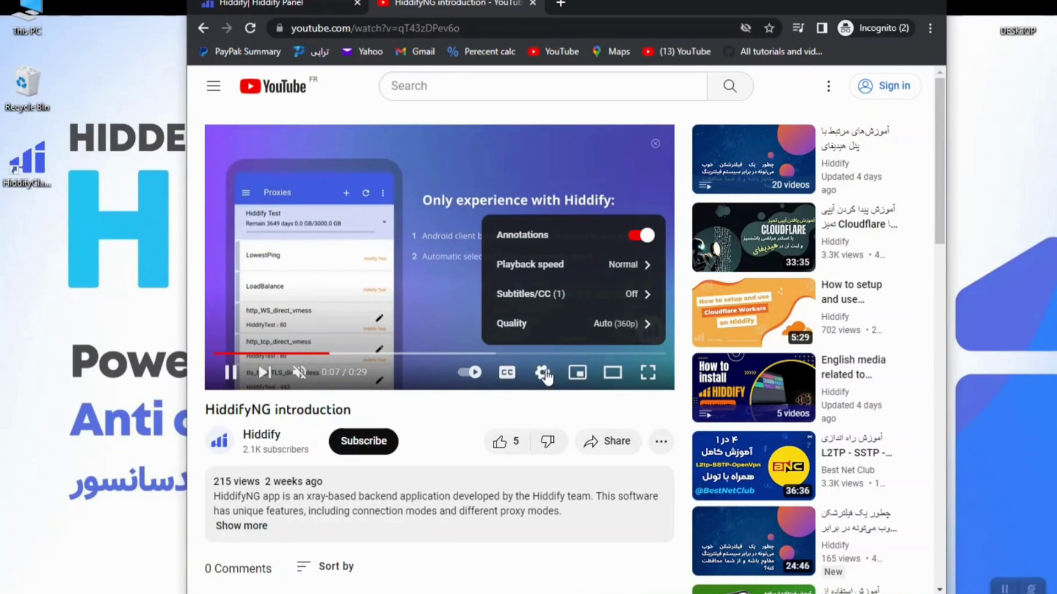
pyautogui.click(637, 326)
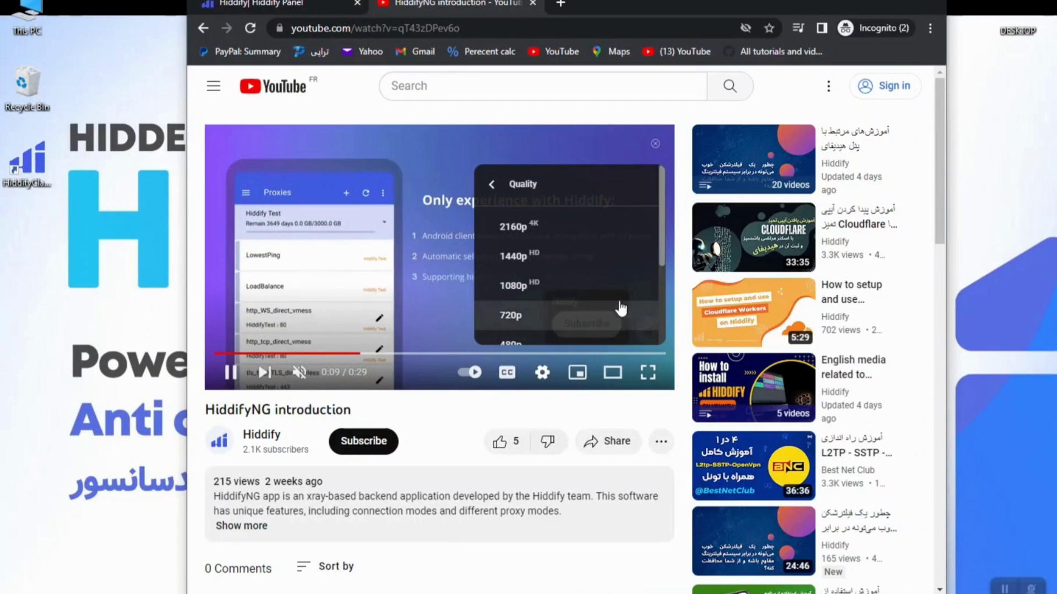
pyautogui.click(557, 291)
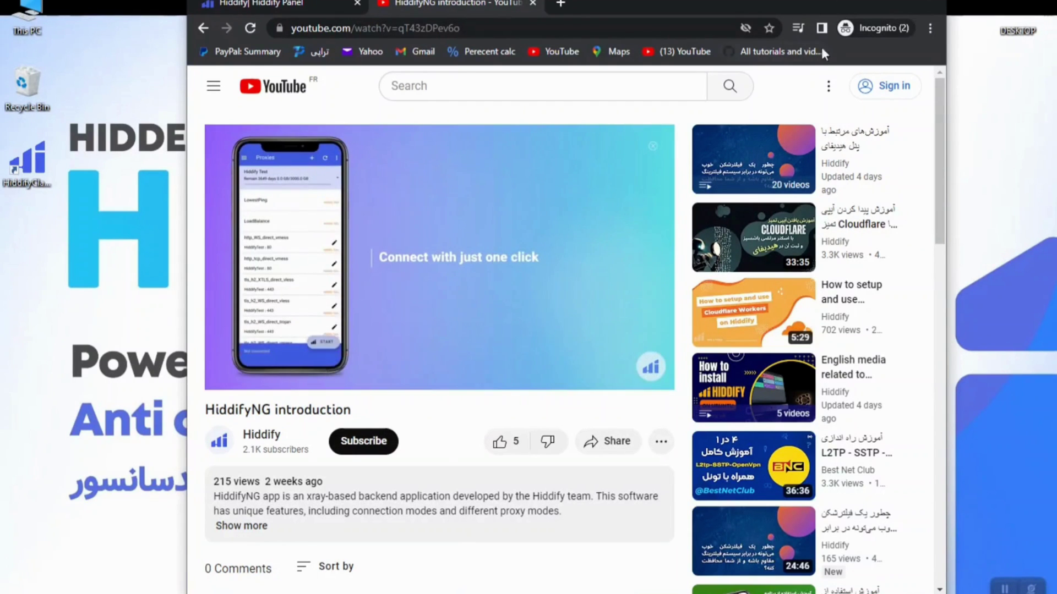
pyautogui.click(860, 4)
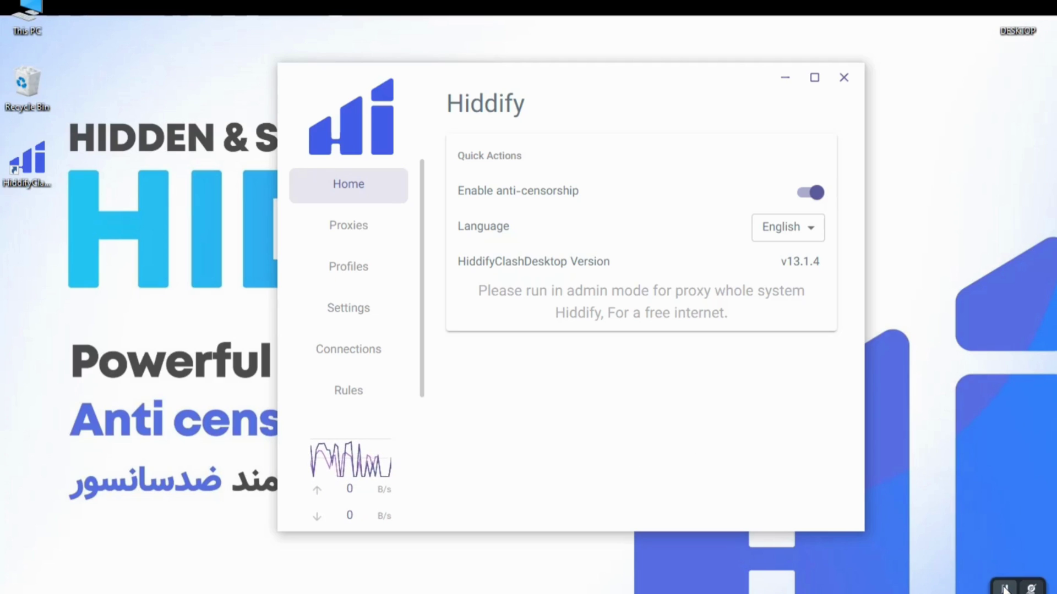
# Close the Hiddify window with Alt+F4, leaving the anti-censorship wallpaper visible.
pyautogui.hotkey('alt', 'F4')
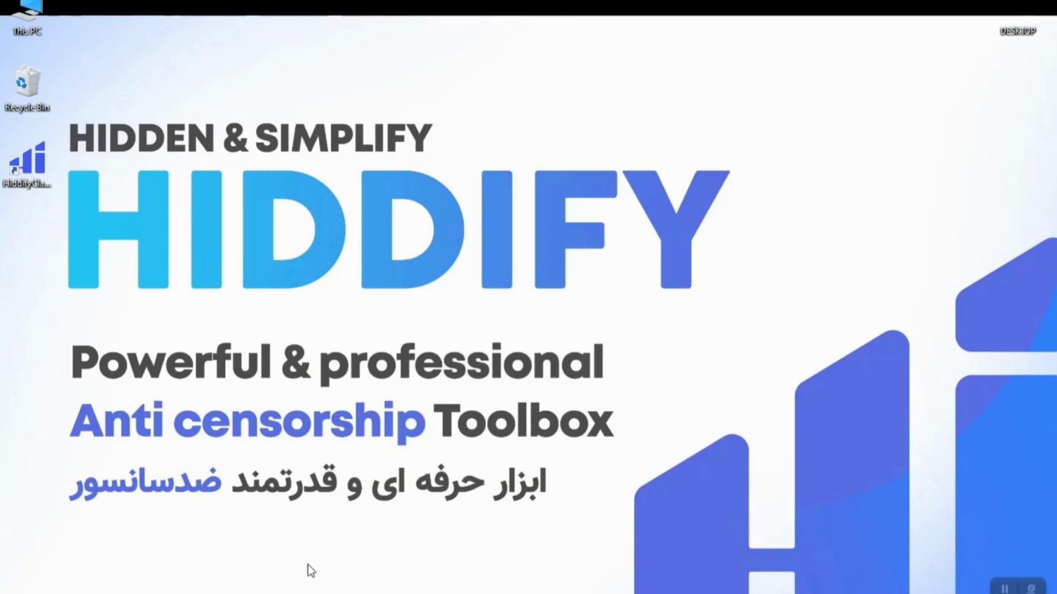
# Switch to Telegram, dismiss Group Info, scroll the English topic chat, then close Telegram.
pyautogui.hotkey('alt', 'Tab')
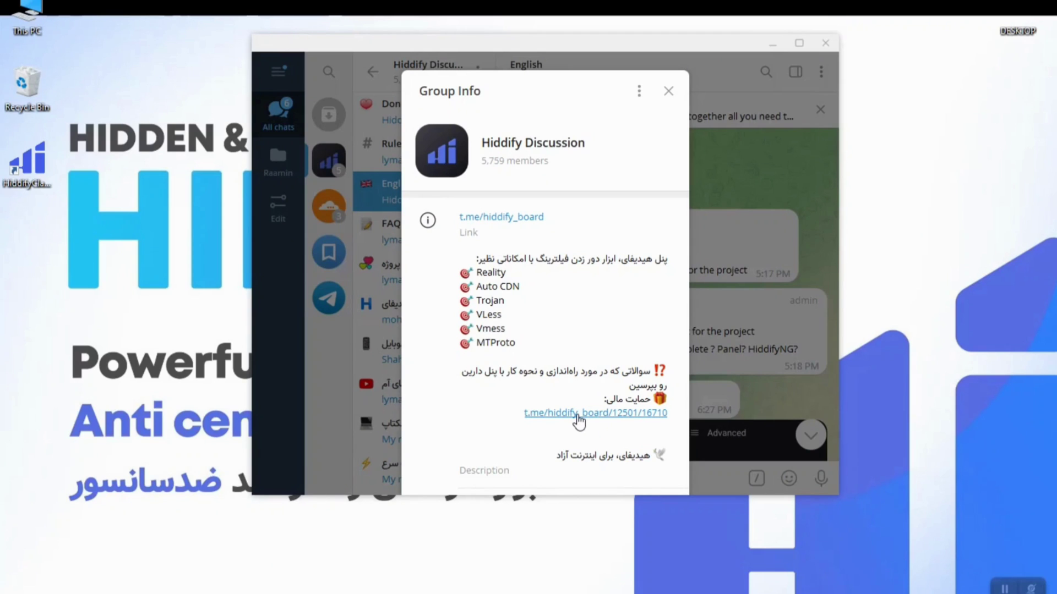
pyautogui.click(718, 146)
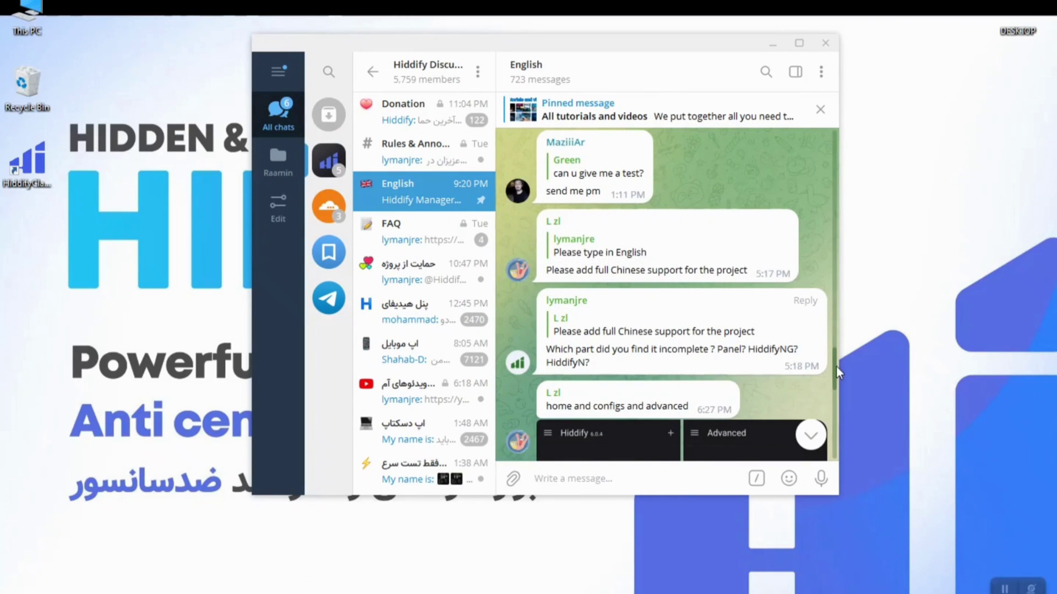
pyautogui.moveTo(836, 365); pyautogui.dragTo(827, 407)
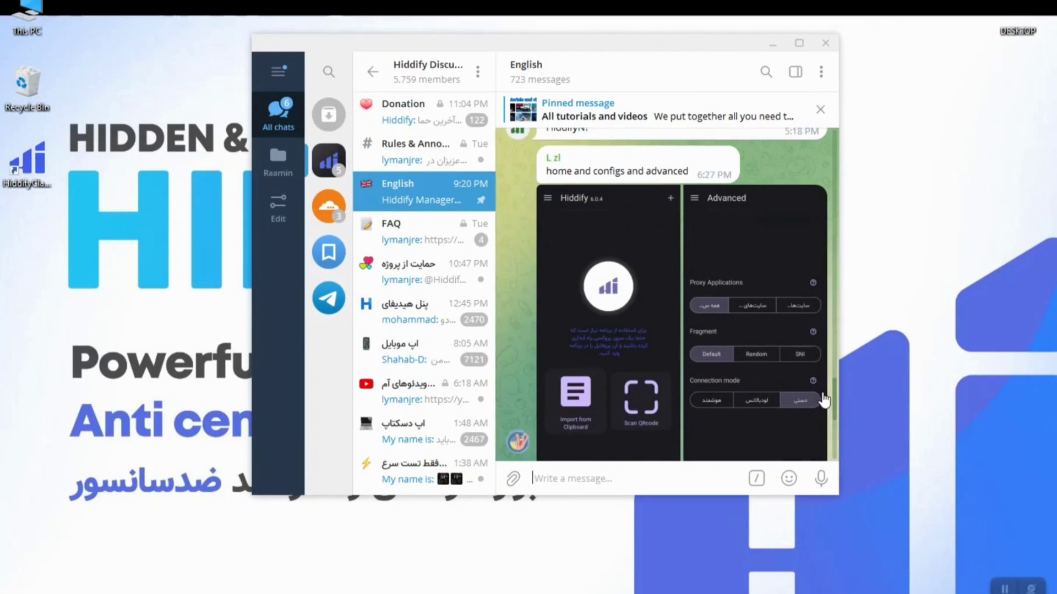
pyautogui.click(827, 47)
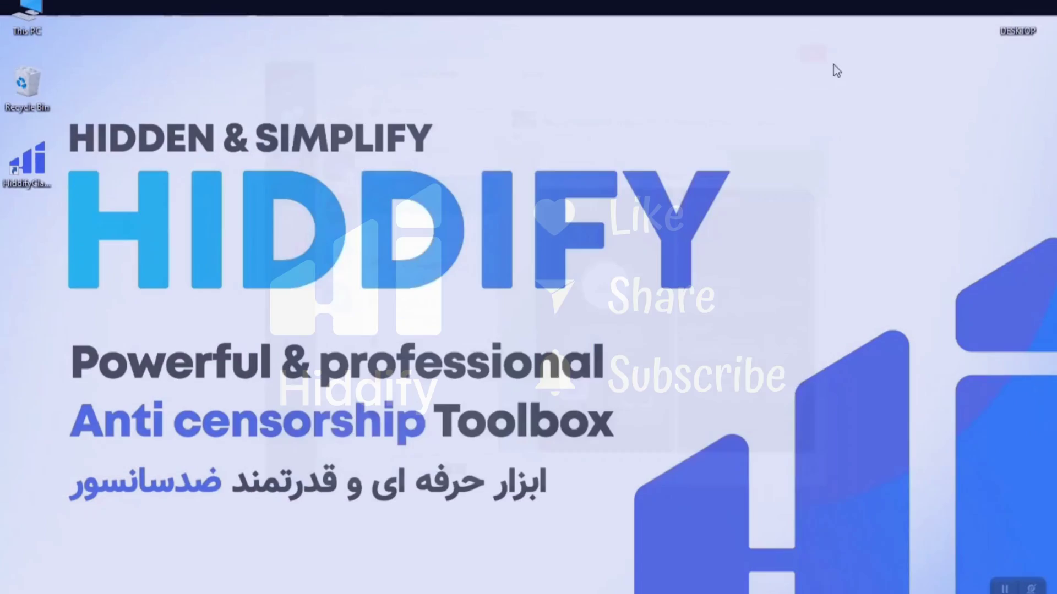